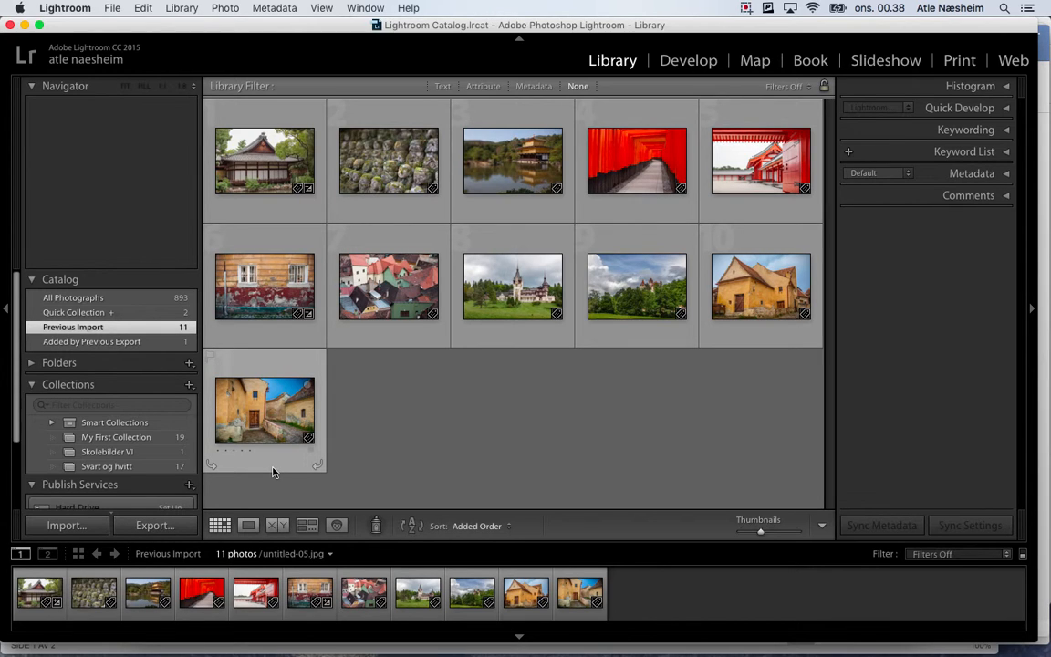
Start a photo import and choose the Øvelse LR folder under Programvare, Lightroom, Sertifisering on SKOLEDISKEN as the source
click(71, 525)
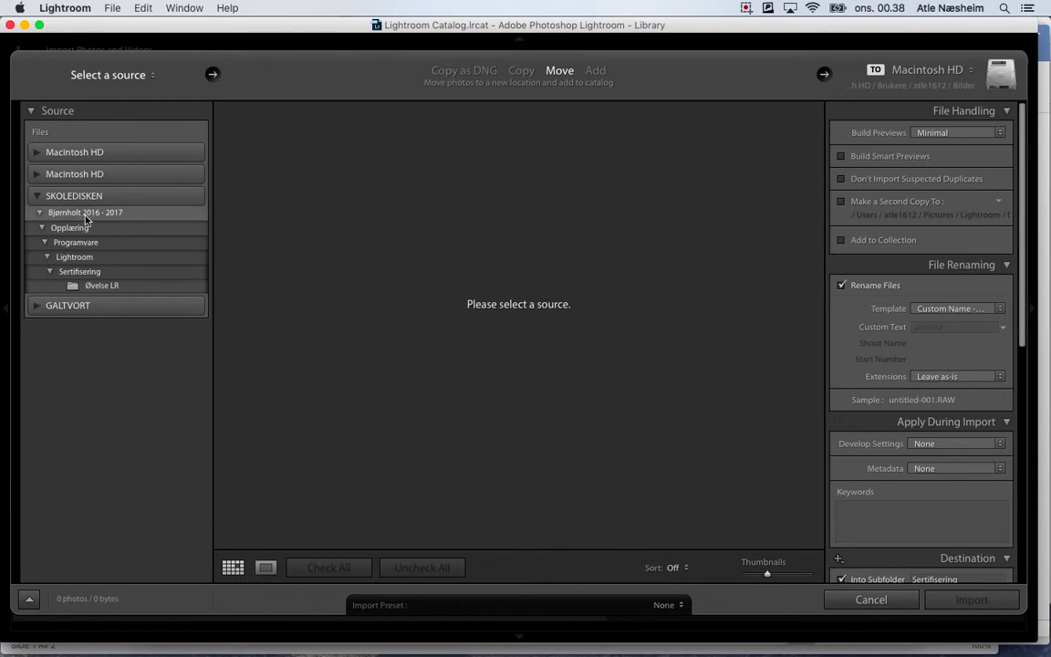
click(39, 197)
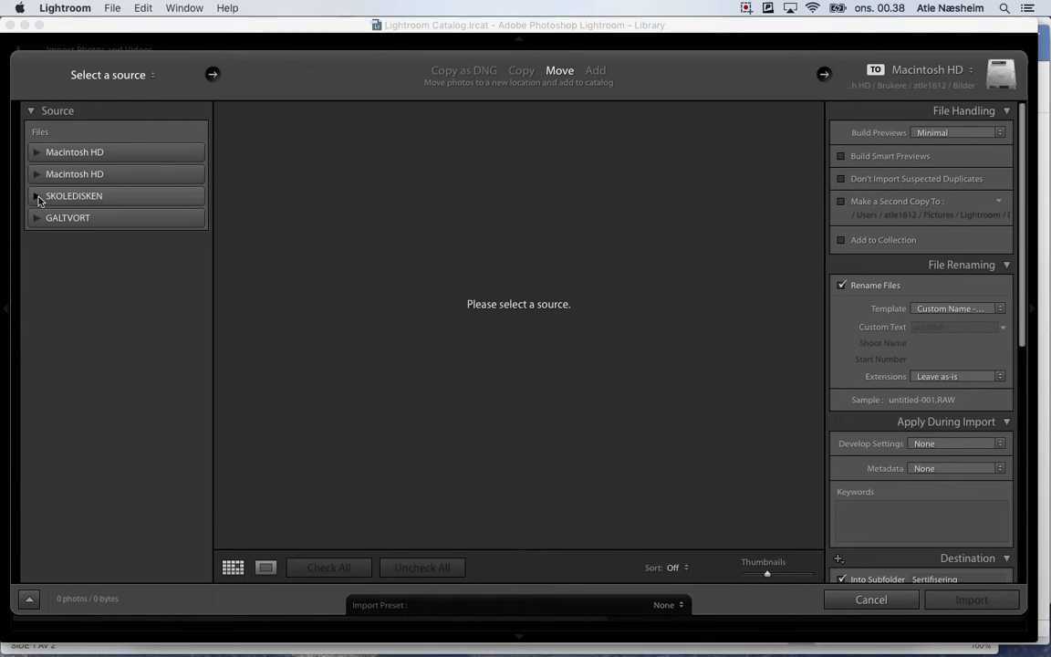
click(37, 196)
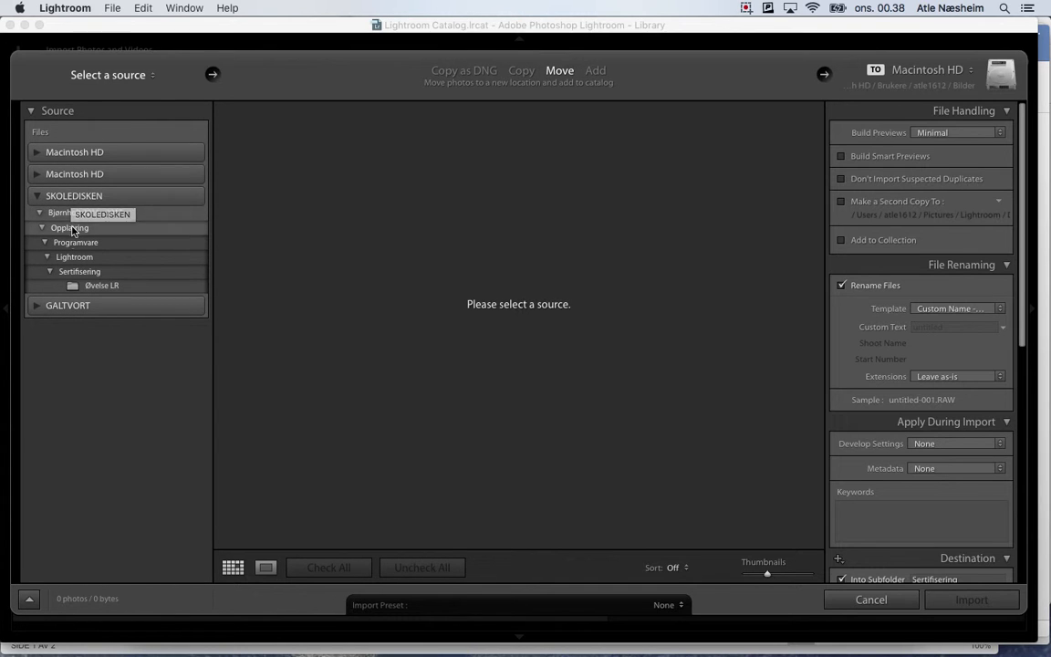
click(45, 244)
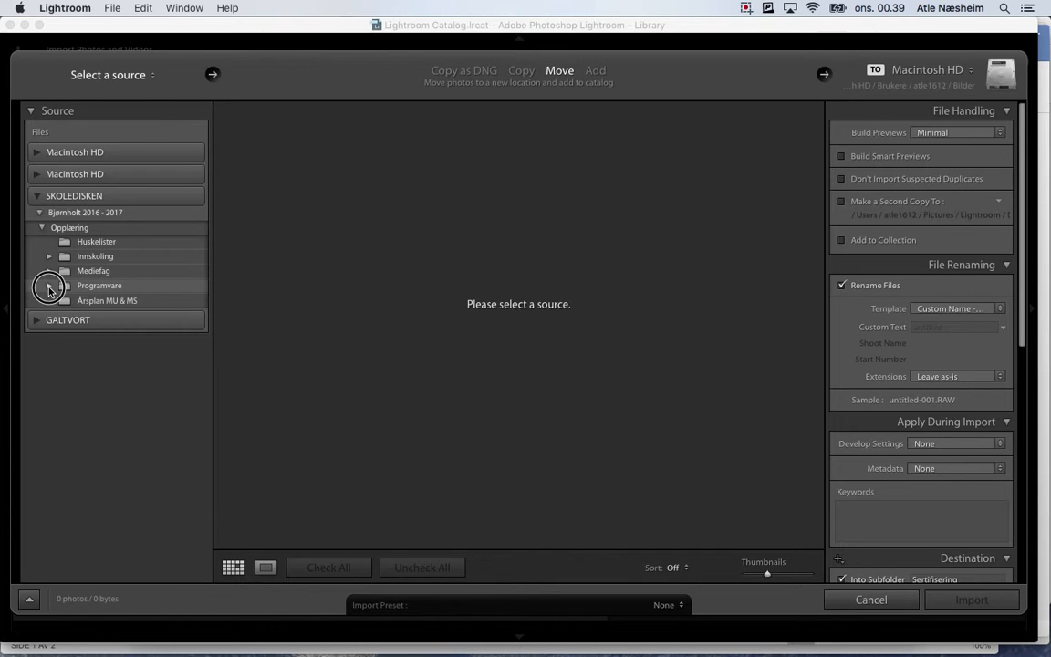
click(49, 287)
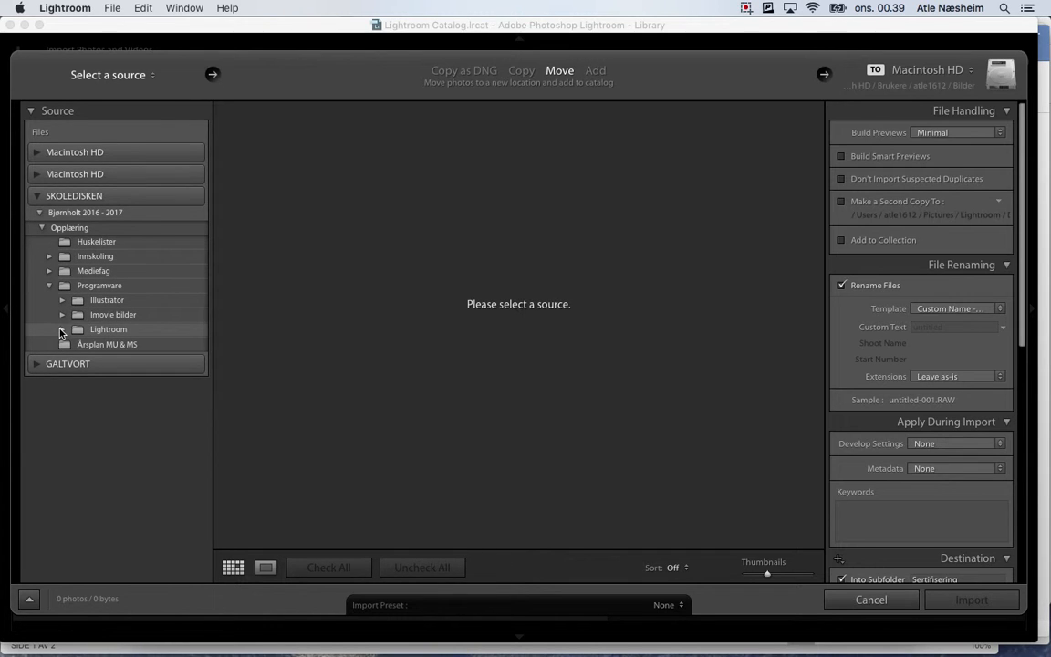
click(61, 329)
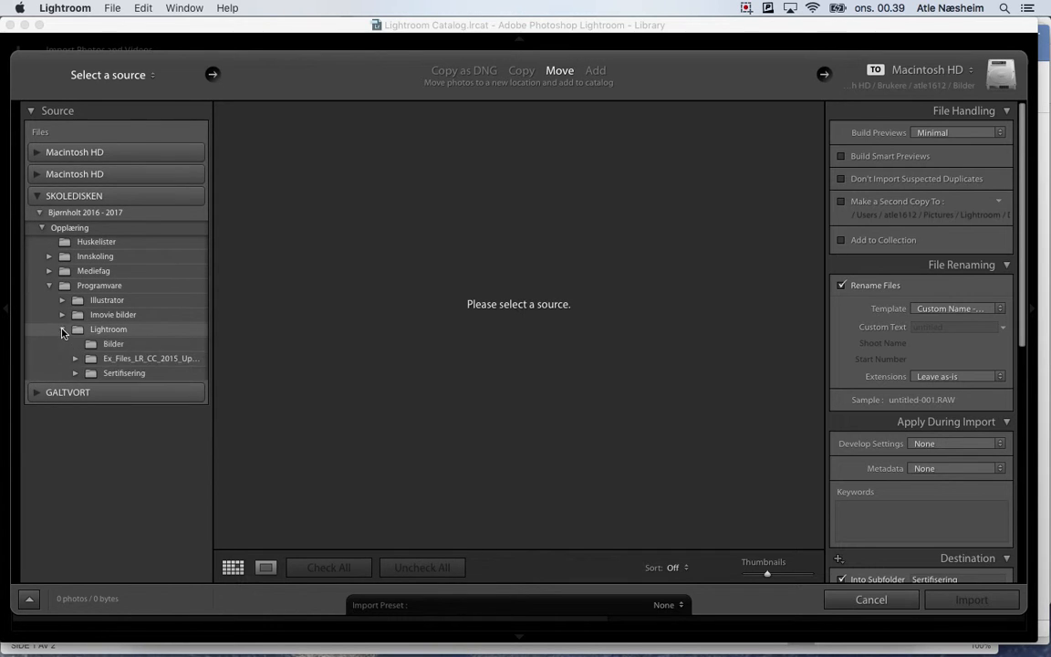
click(76, 373)
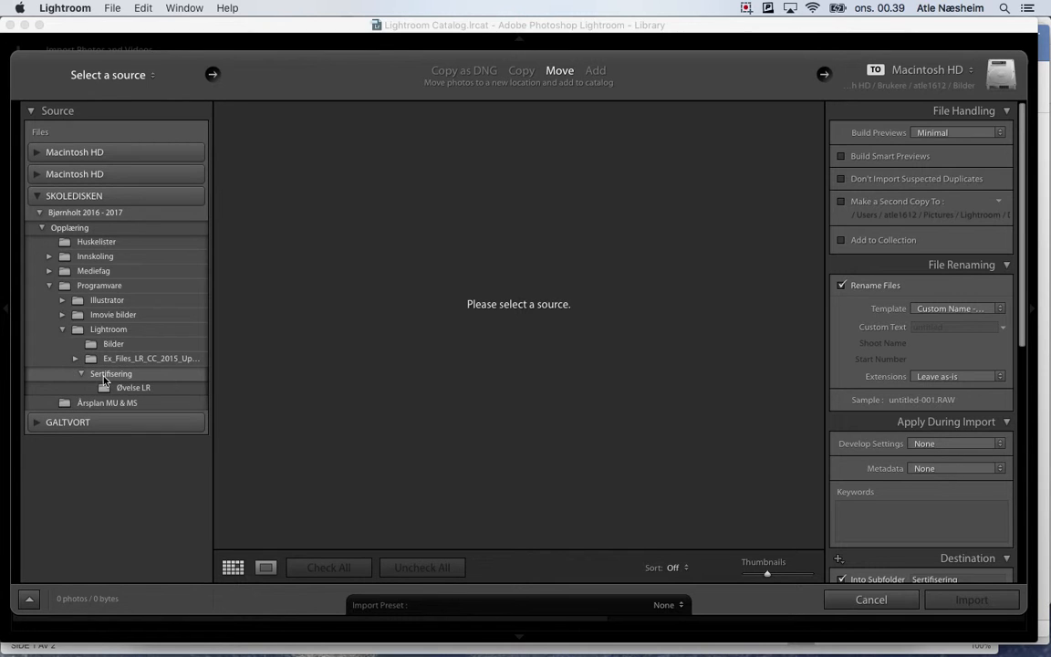
click(129, 391)
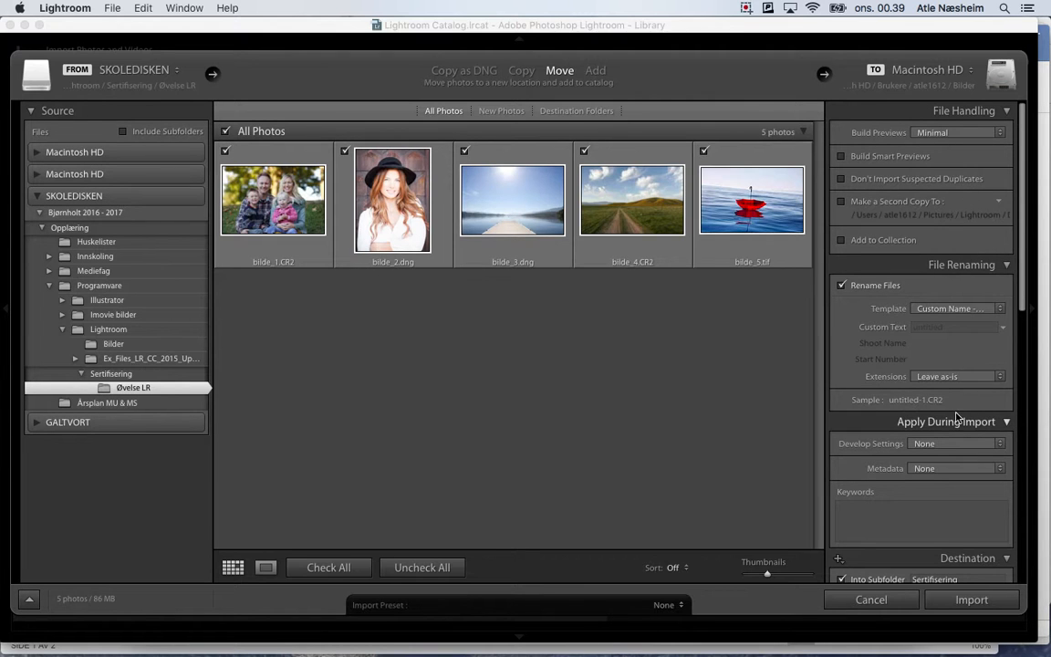
Set the import destination to the Bilder folder with the Sertifisering subfolder and import the five photos
scroll(957, 417, down, 3)
scroll(958, 417, down, 4)
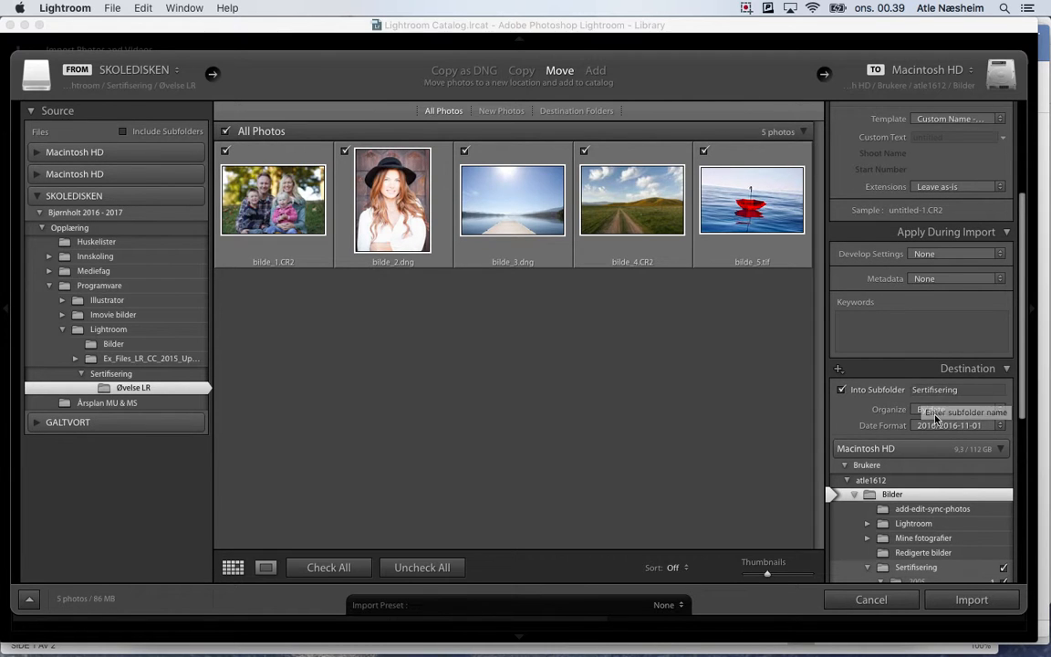
click(849, 481)
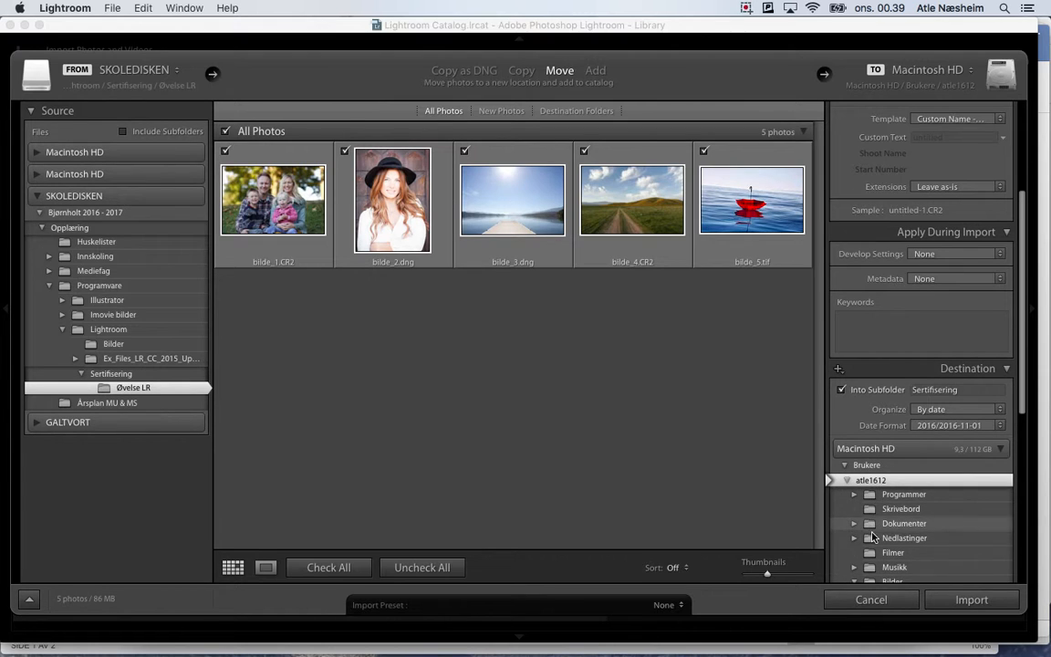
scroll(874, 534, down, 2)
scroll(873, 543, down, 1)
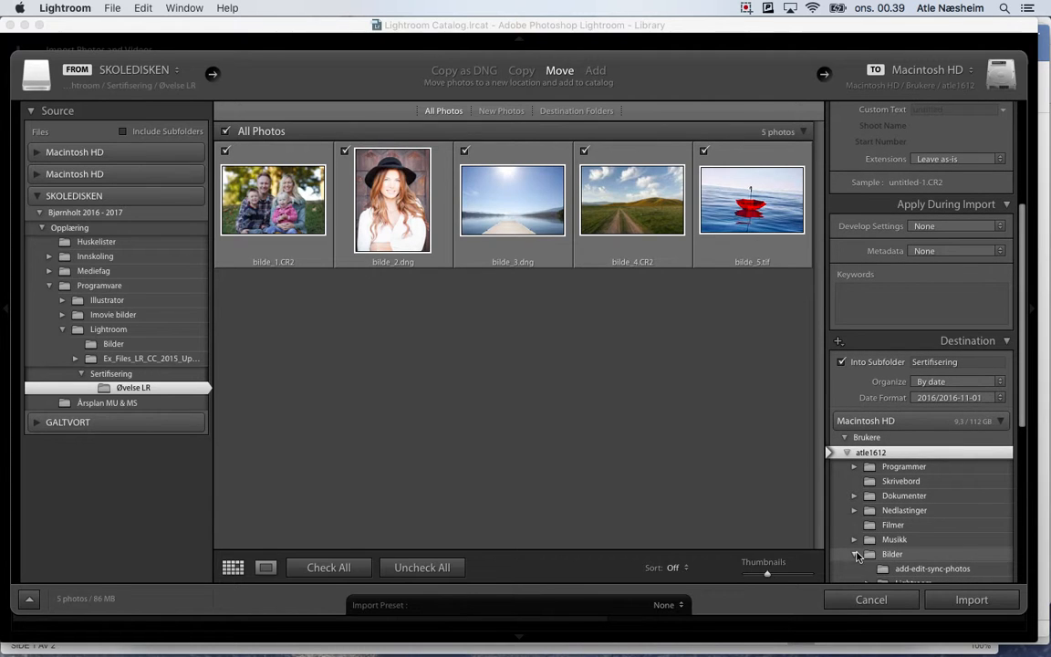
click(899, 553)
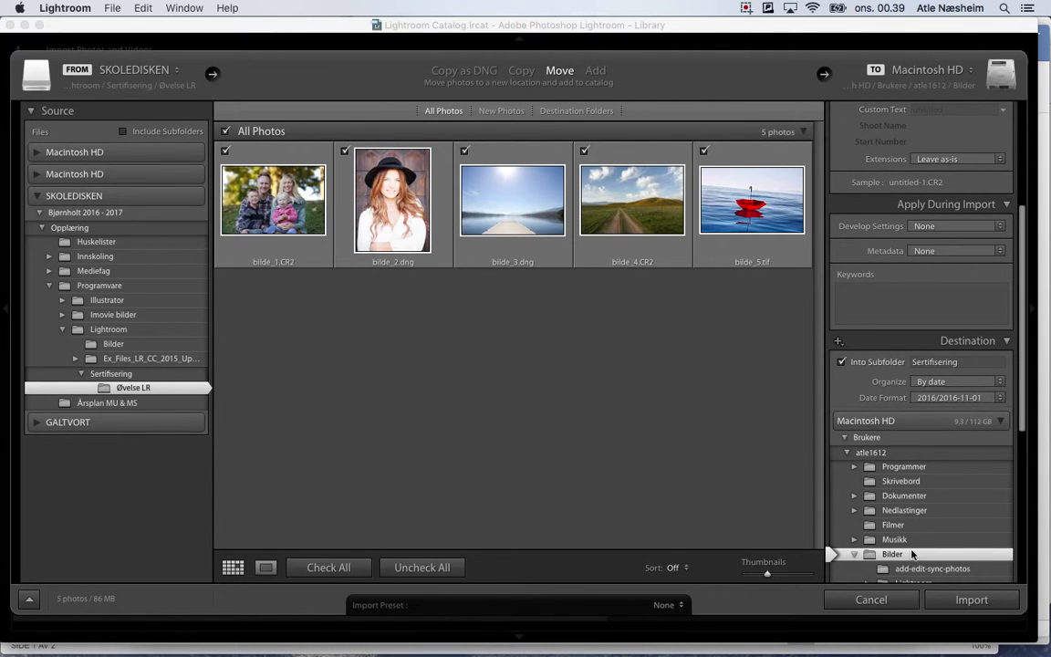
scroll(908, 553, down, 4)
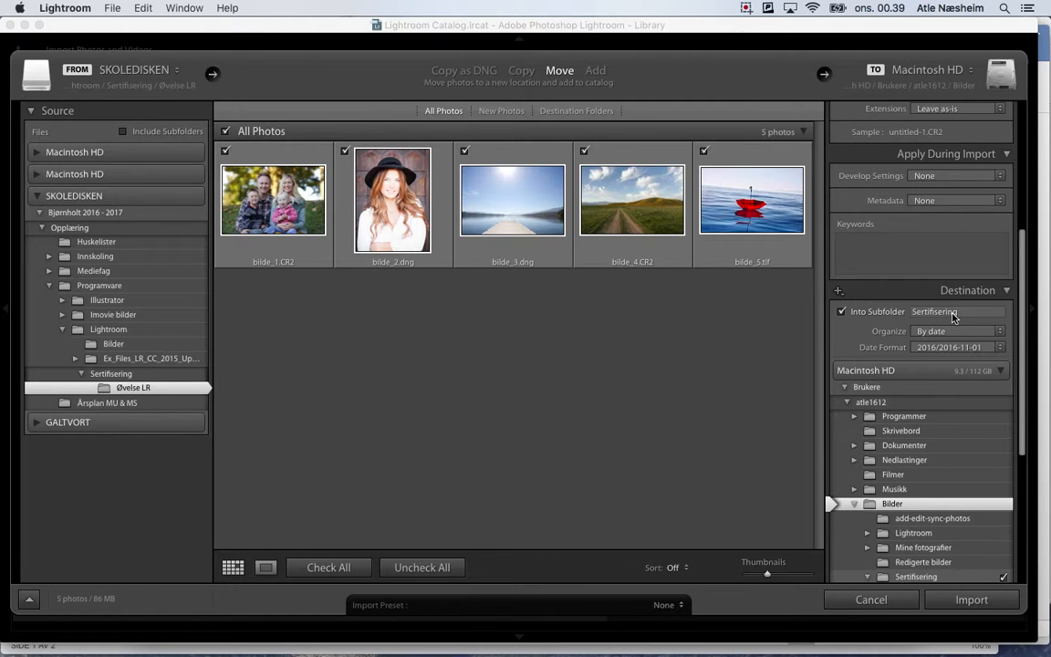
click(965, 312)
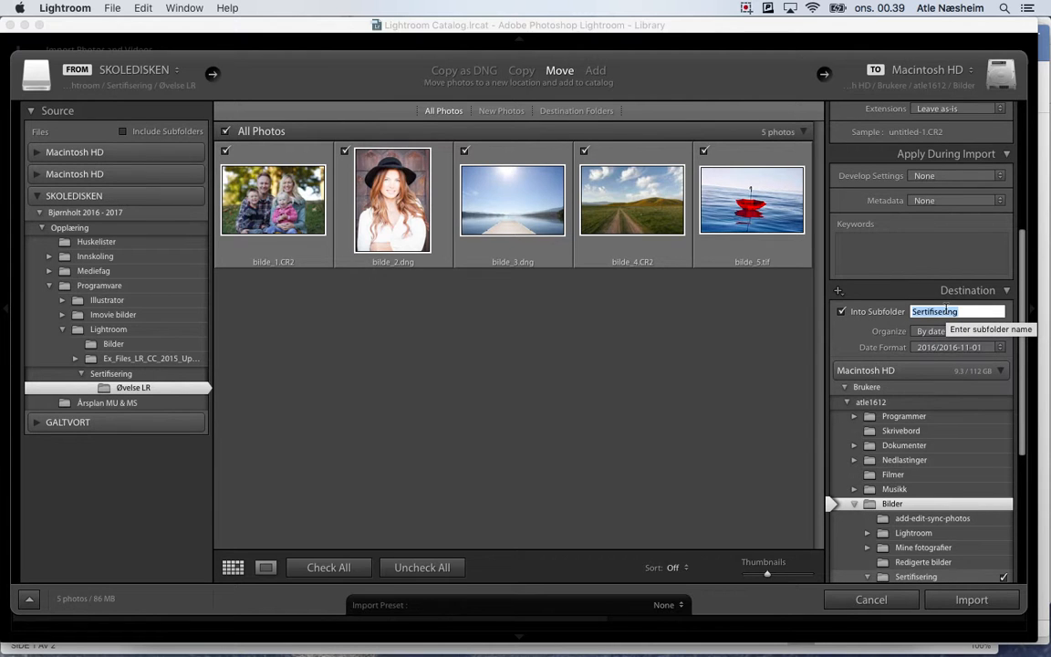
scroll(940, 538, down, 2)
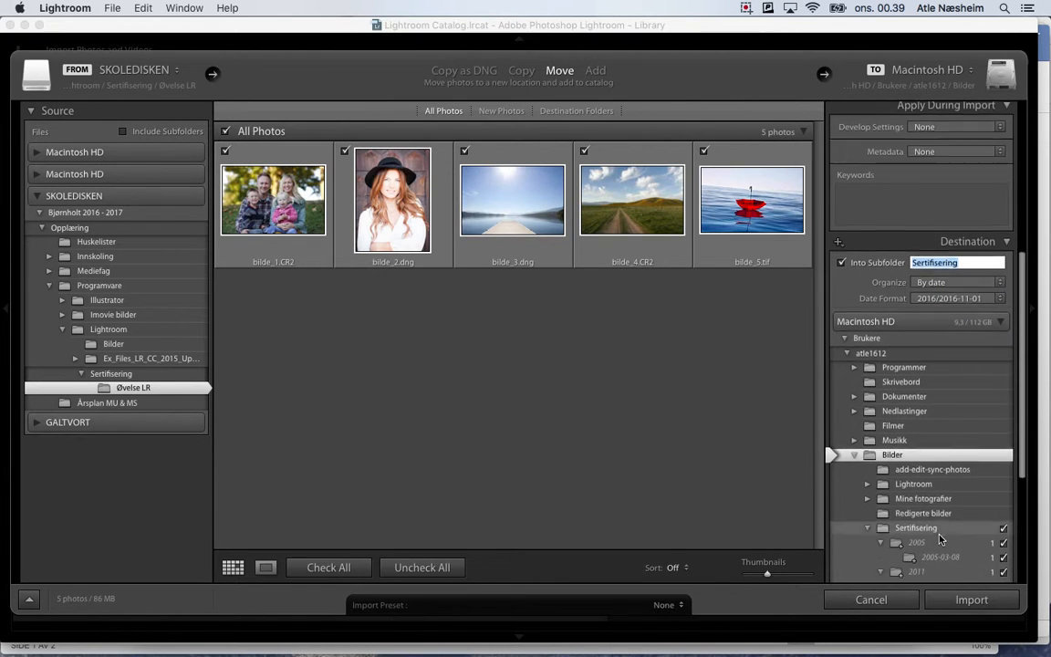
scroll(940, 539, down, 1)
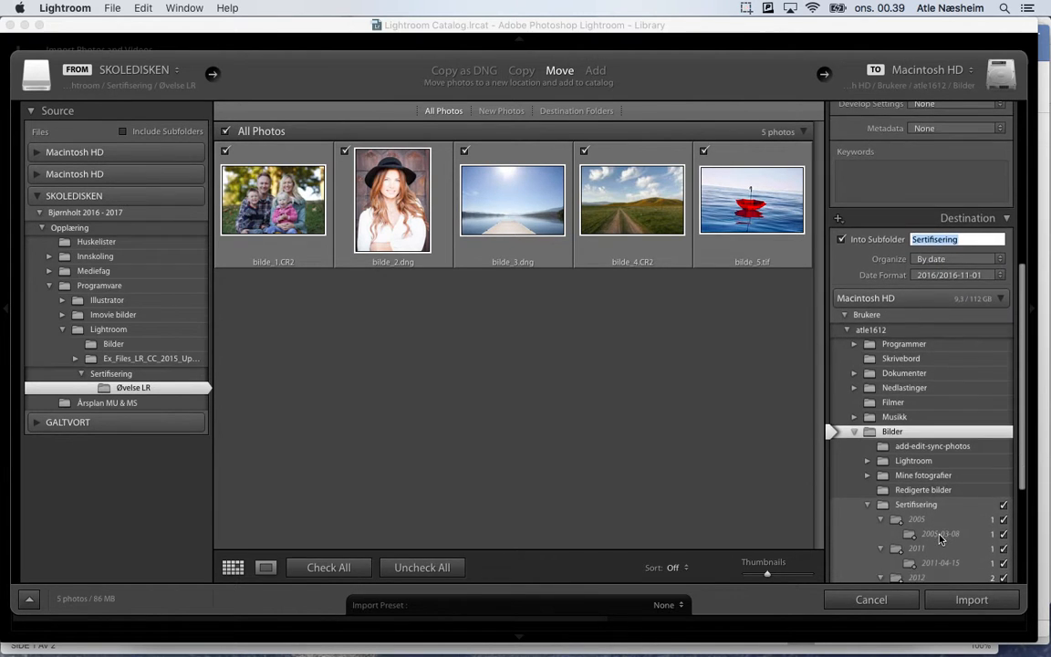
click(972, 599)
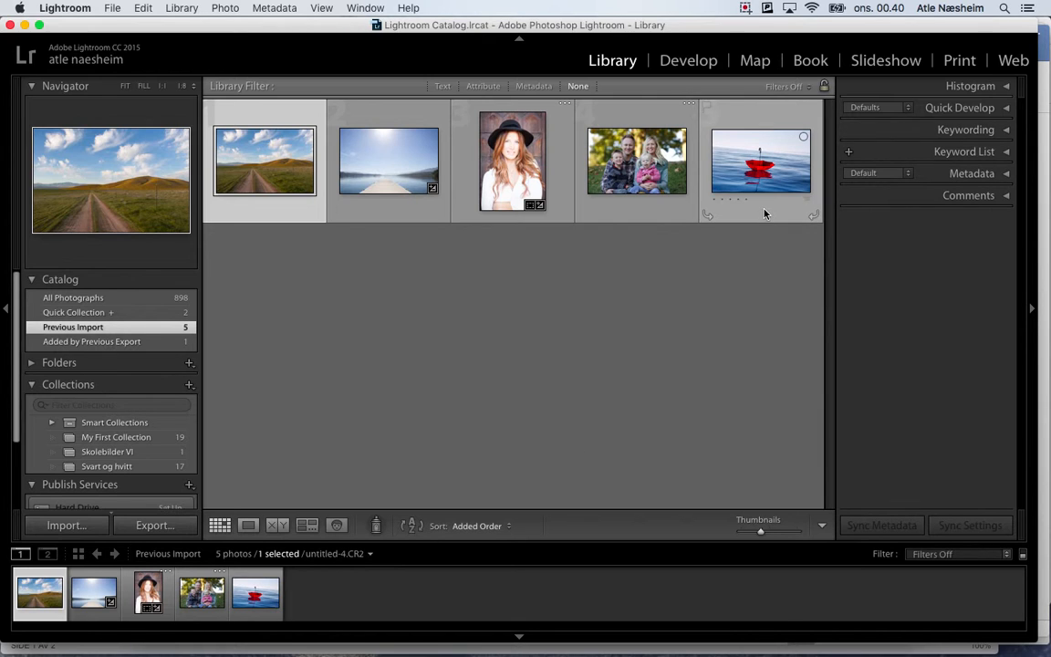
Create a collection named SertifisertingLR2016 that includes all five imported photos
key(super+a)
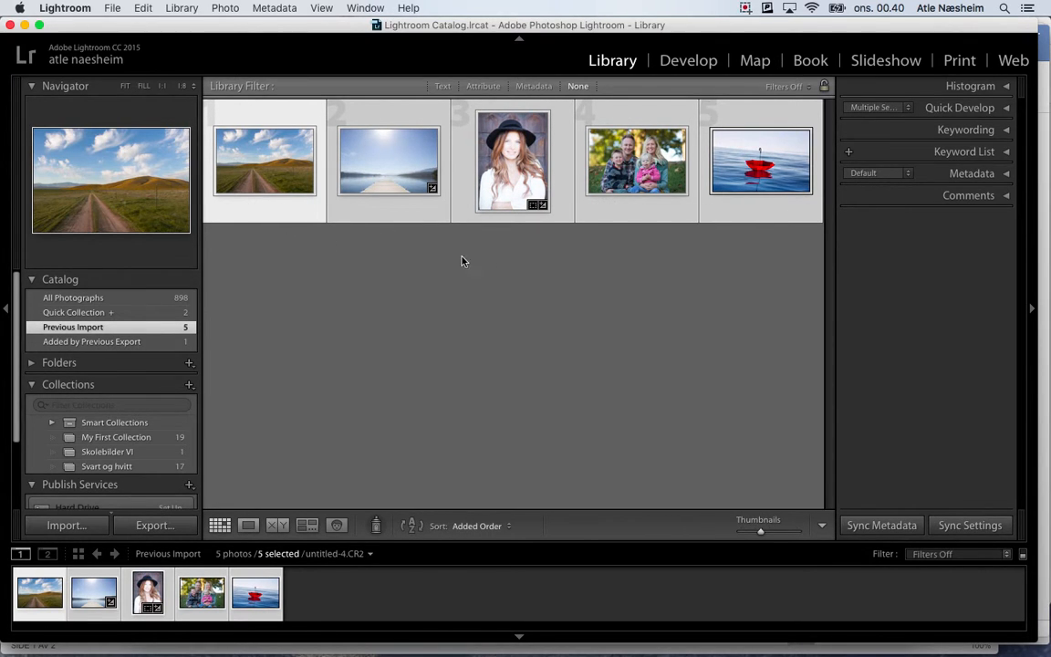
click(189, 386)
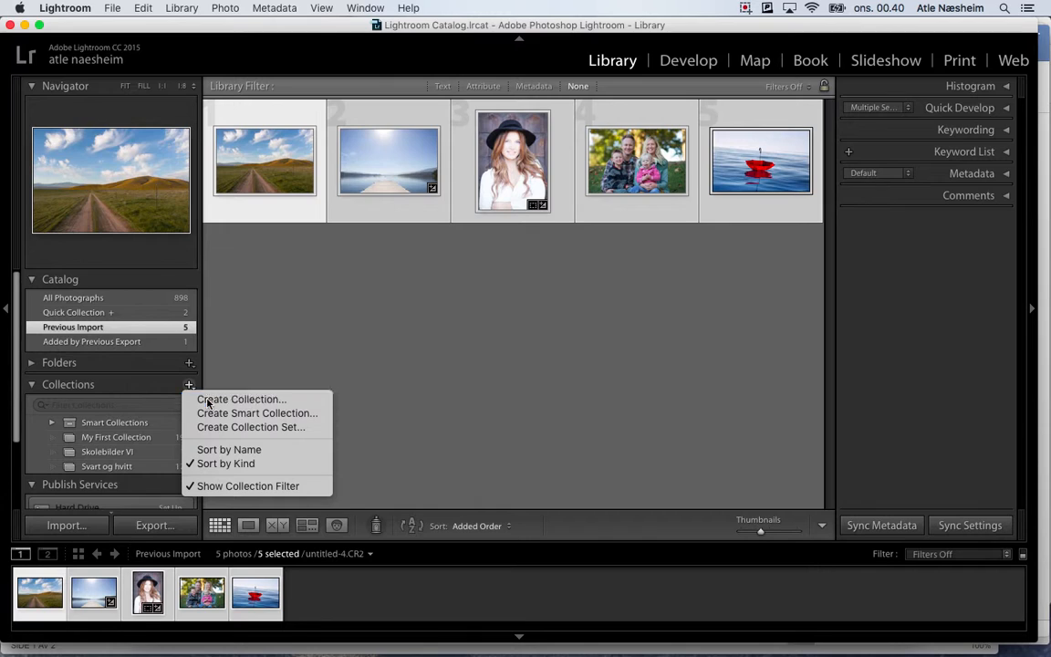
click(207, 401)
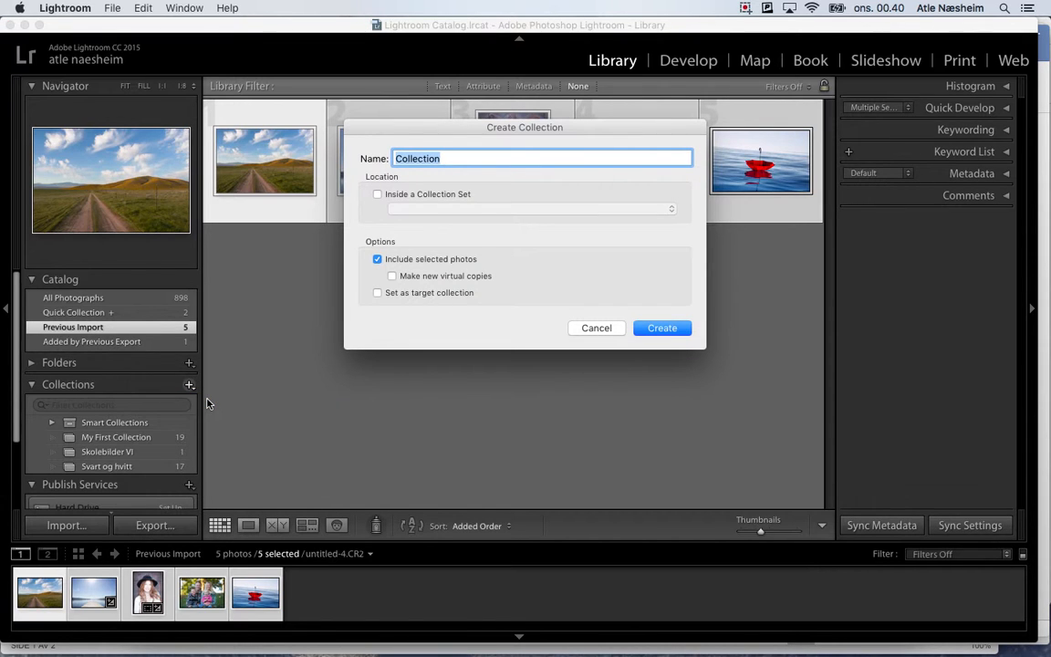
text(SertifiseringL)
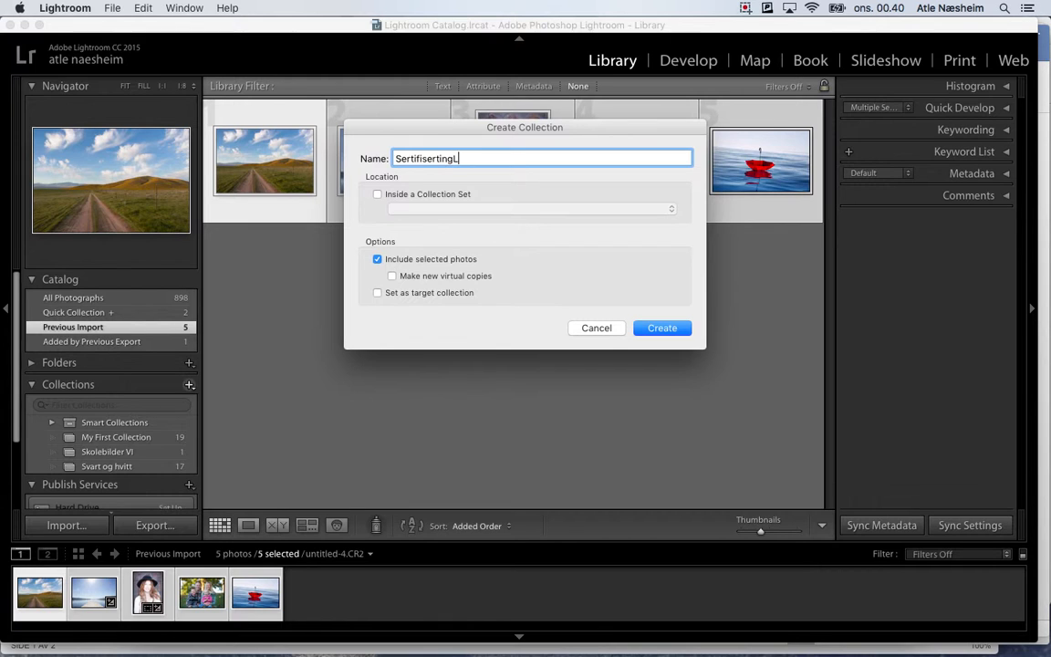
text(R2016)
key(Return)
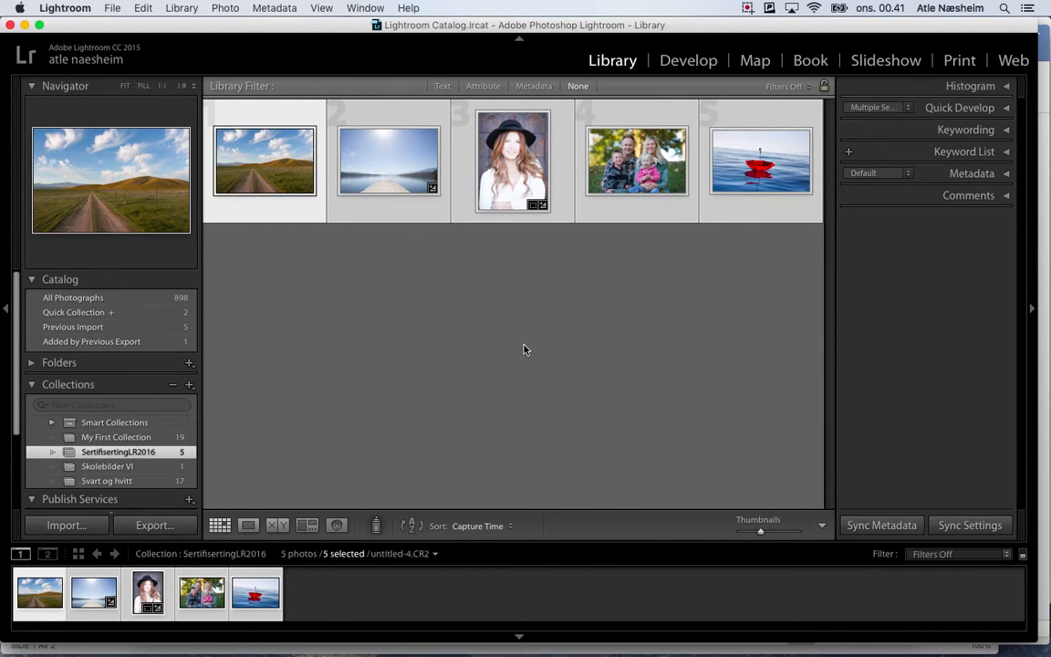
Open the red umbrella photo enlarged in the Develop module and activate the Crop & Straighten tool
click(780, 173)
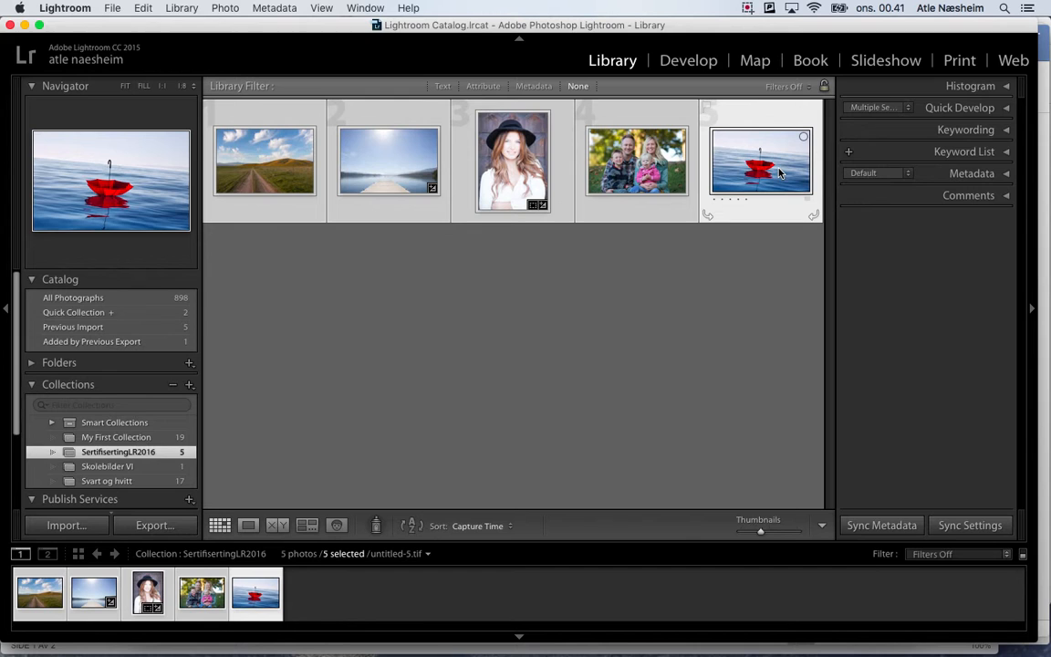
click(686, 62)
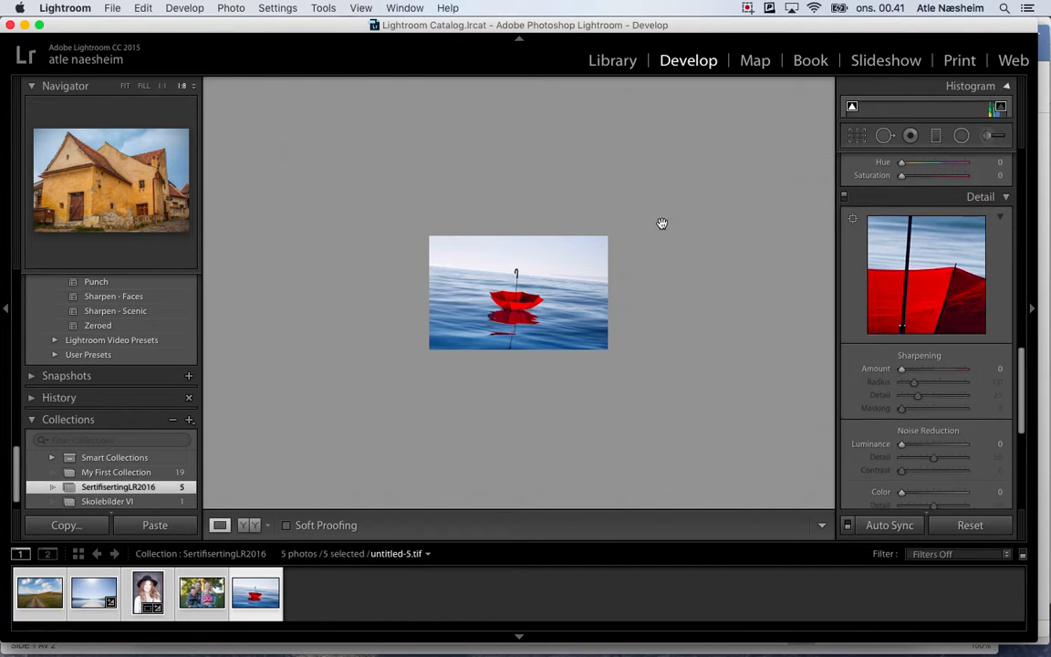
click(535, 284)
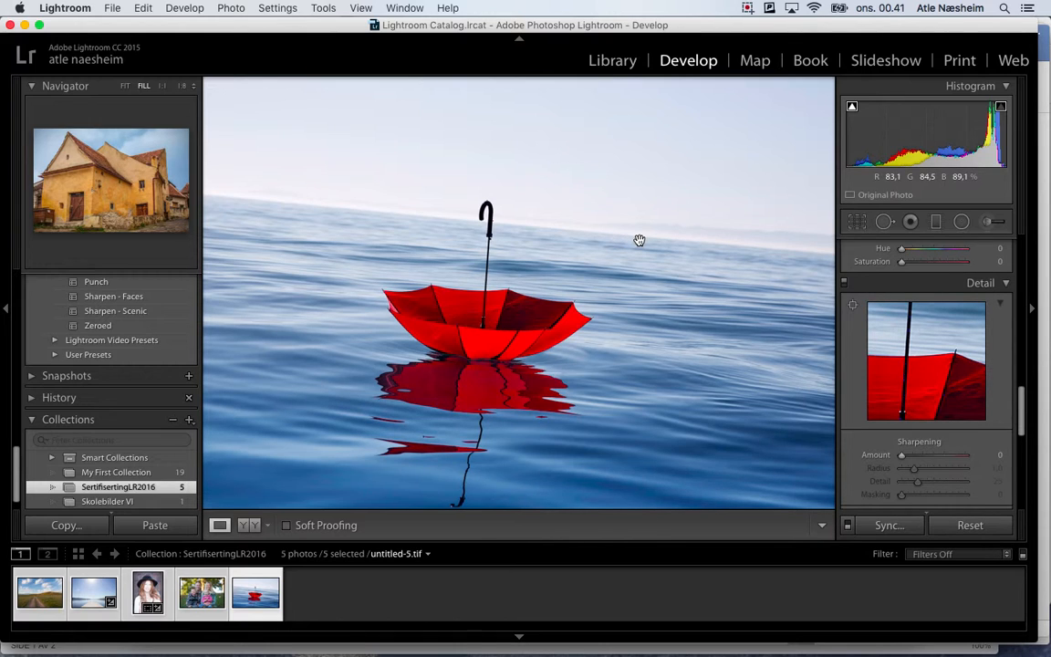
click(858, 222)
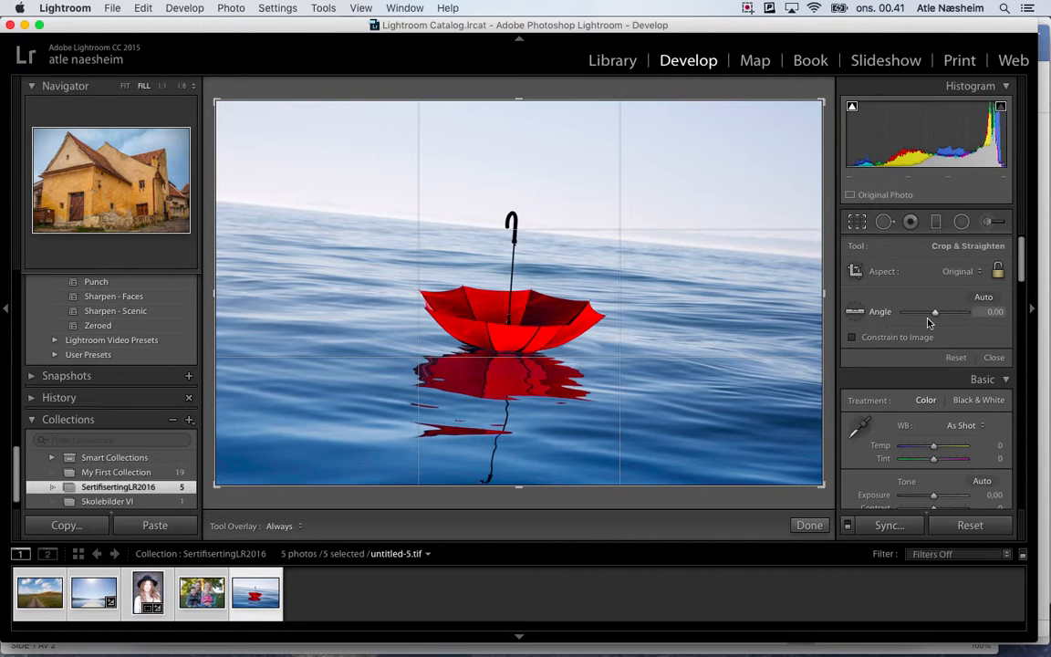
Try levelling the umbrella photo with a crop angle of about -4.37, and reset the angle to 0
drag(936, 314, 933, 311)
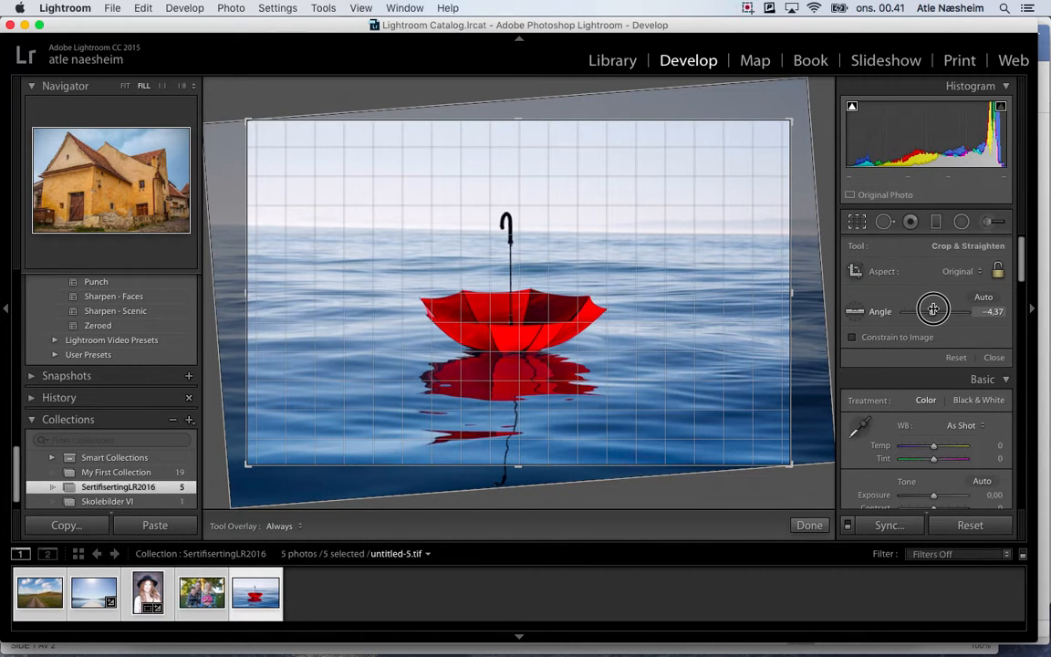
drag(932, 310, 933, 310)
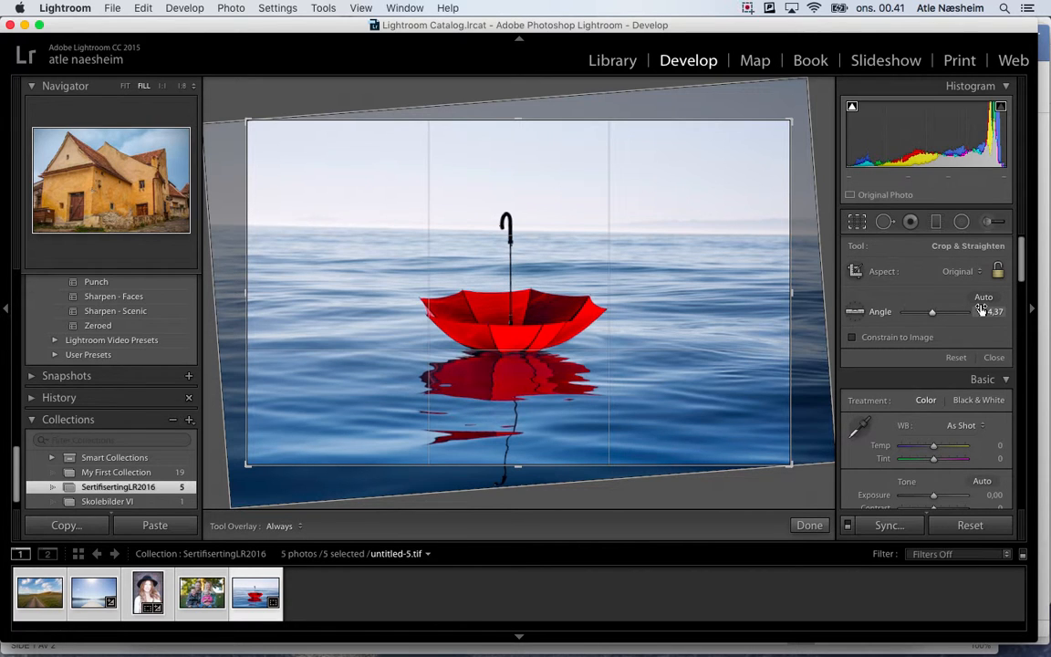
click(995, 312)
double_click(935, 313)
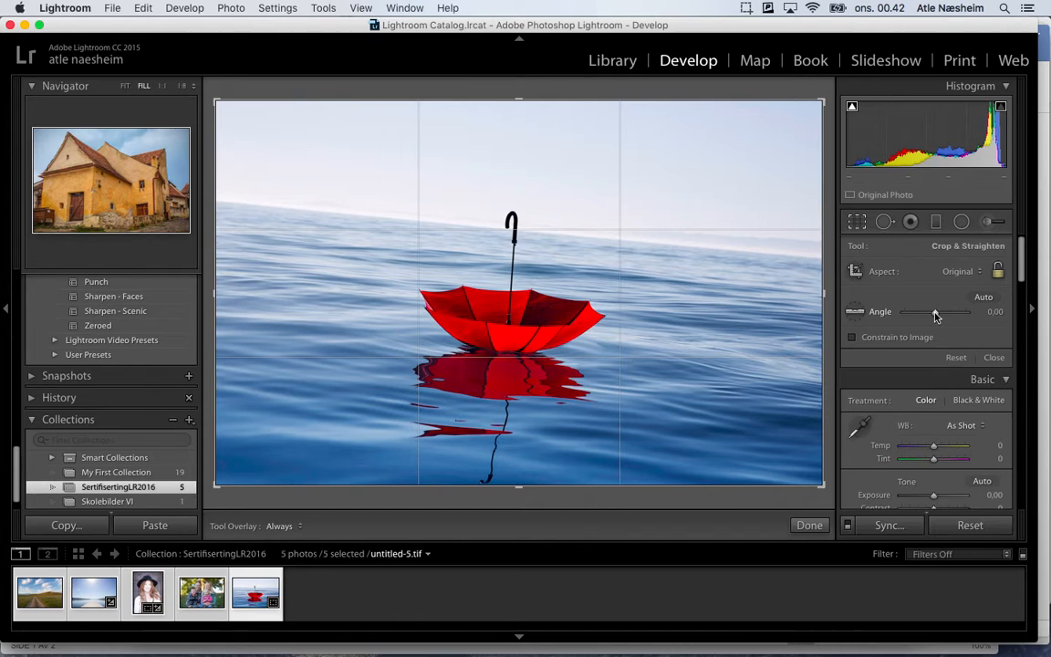
Straighten the umbrella photo by about -5.41 degrees by tracing the horizon with the Straighten tool, and apply the crop
click(856, 313)
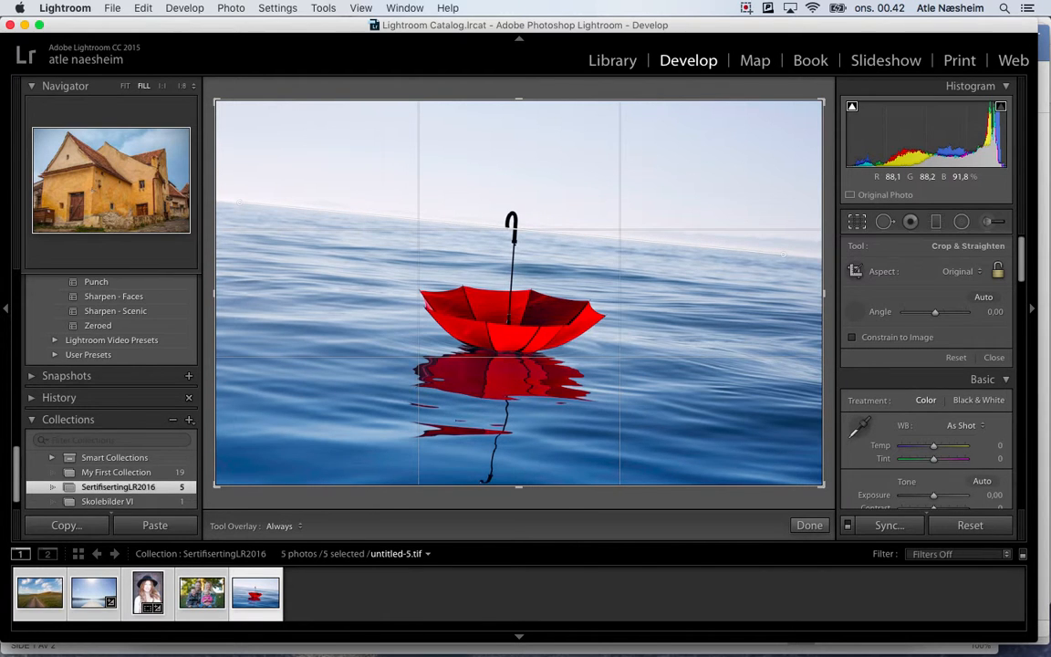
drag(784, 255, 784, 255)
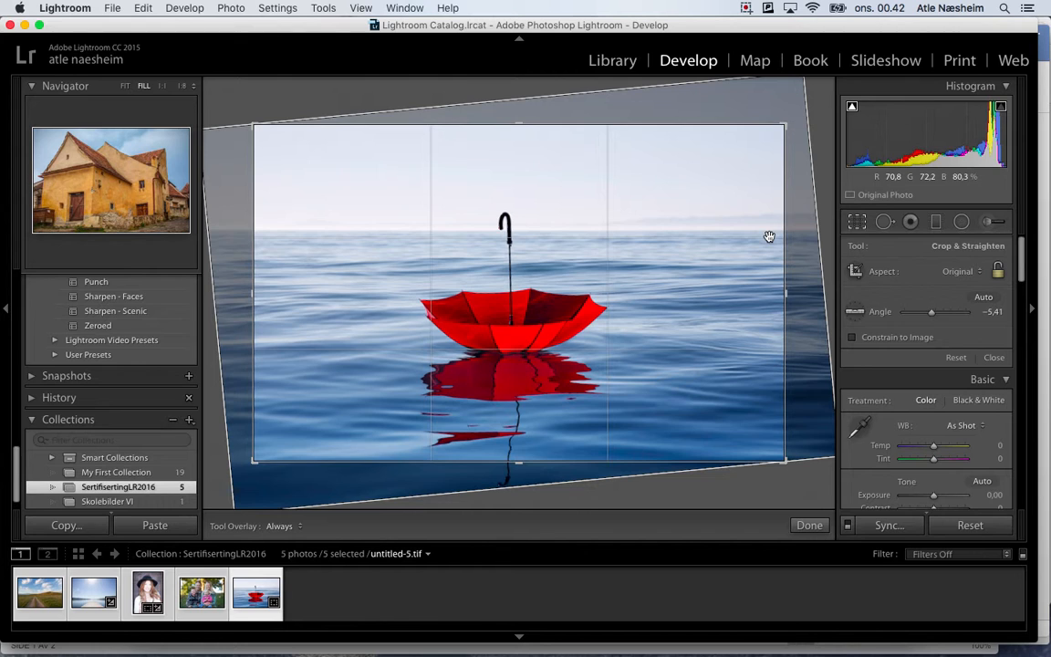
key(Return)
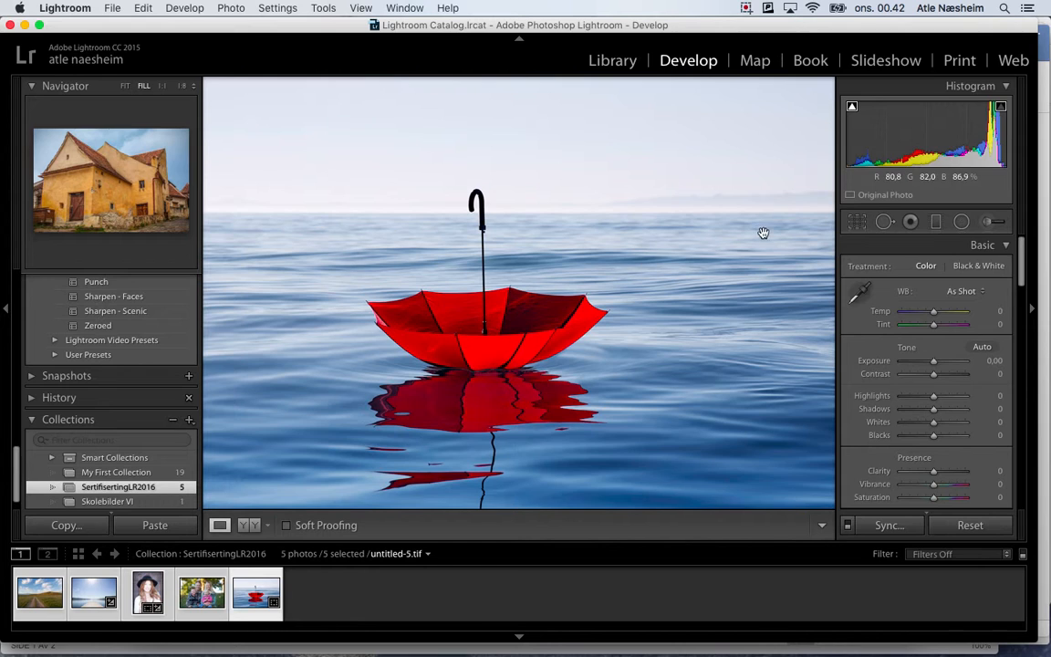
Reopen Crop & Straighten on the umbrella photo and choose the Original aspect ratio
click(857, 224)
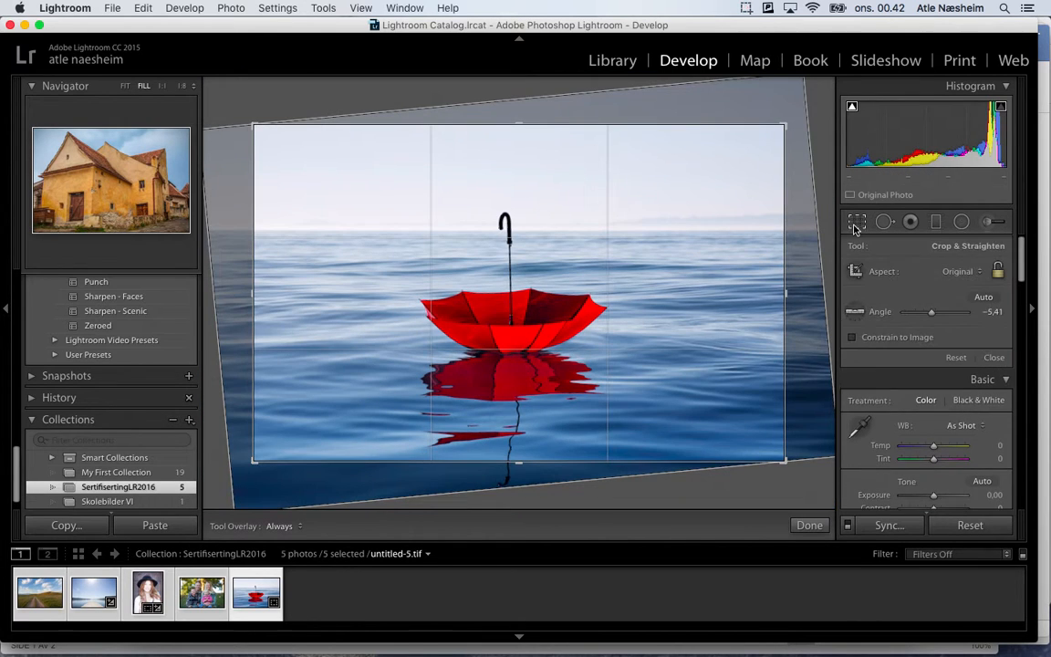
click(978, 275)
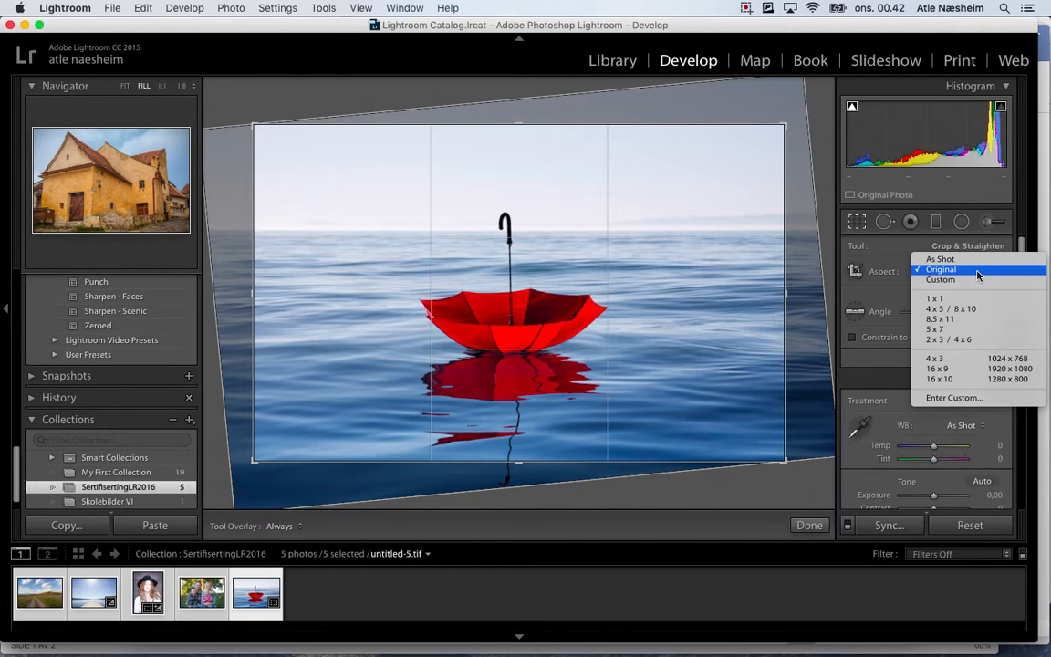
click(978, 272)
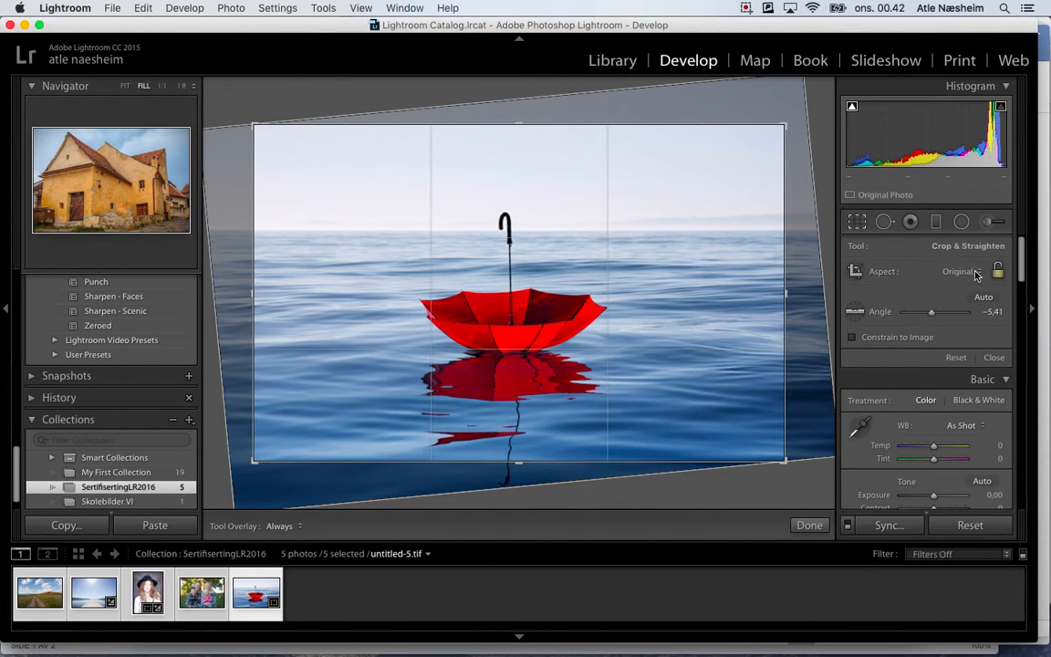
Try narrowing the umbrella crop freely to a custom aspect and shifting the photo within it, and undo the shift
click(888, 272)
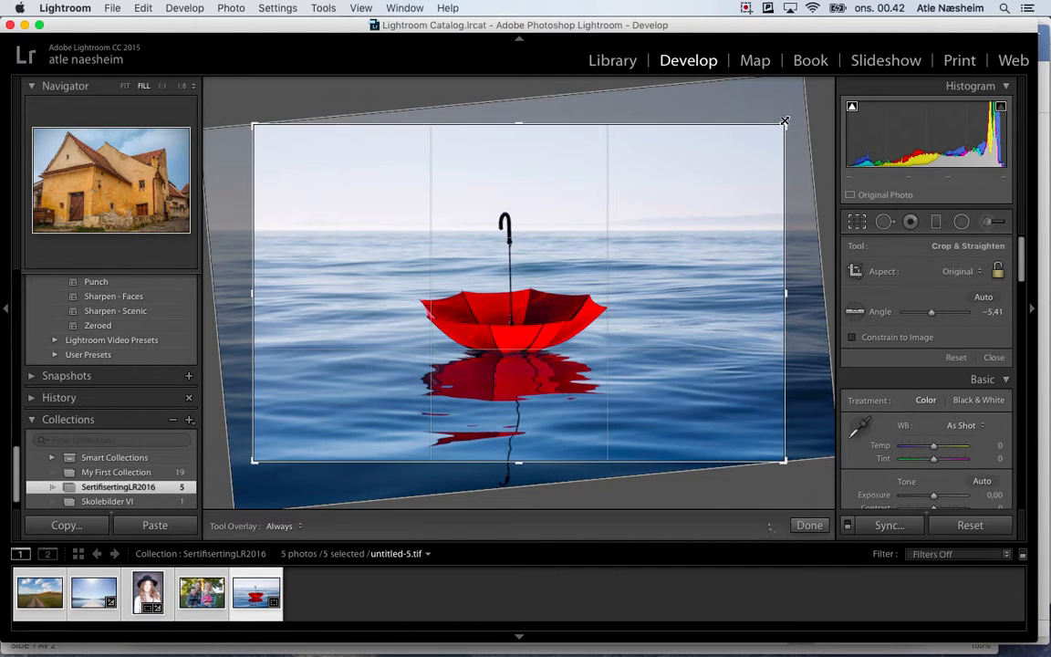
mouse_move(784, 124)
mouse_down()
mouse_move(755, 160)
mouse_move(725, 134)
mouse_move(805, 113)
mouse_move(765, 118)
mouse_move(753, 136)
mouse_move(800, 122)
mouse_up()
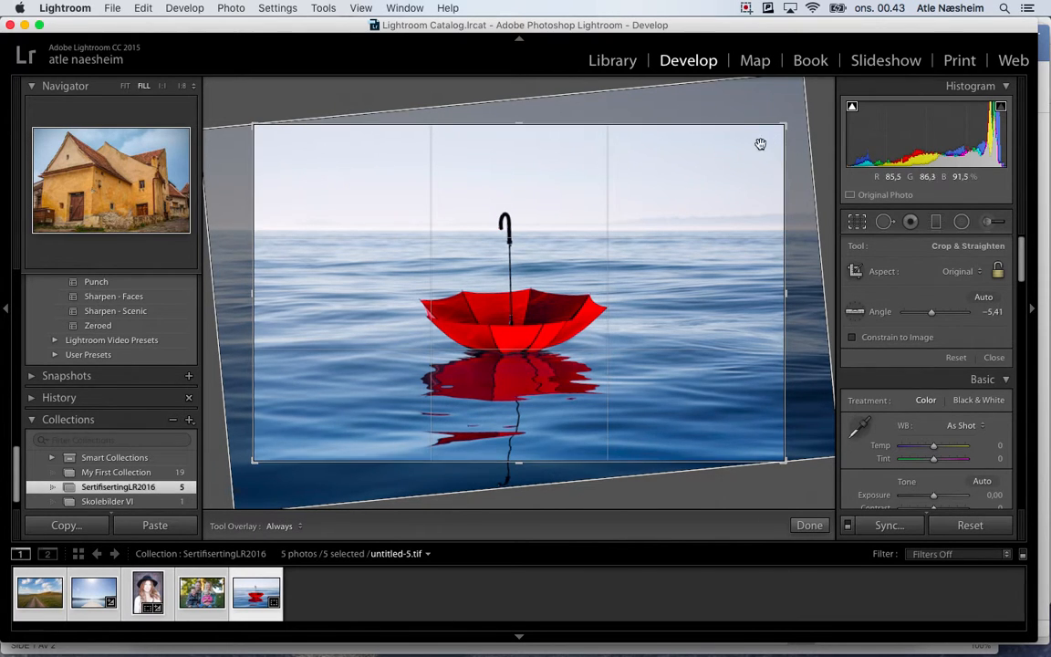
drag(785, 127, 751, 124)
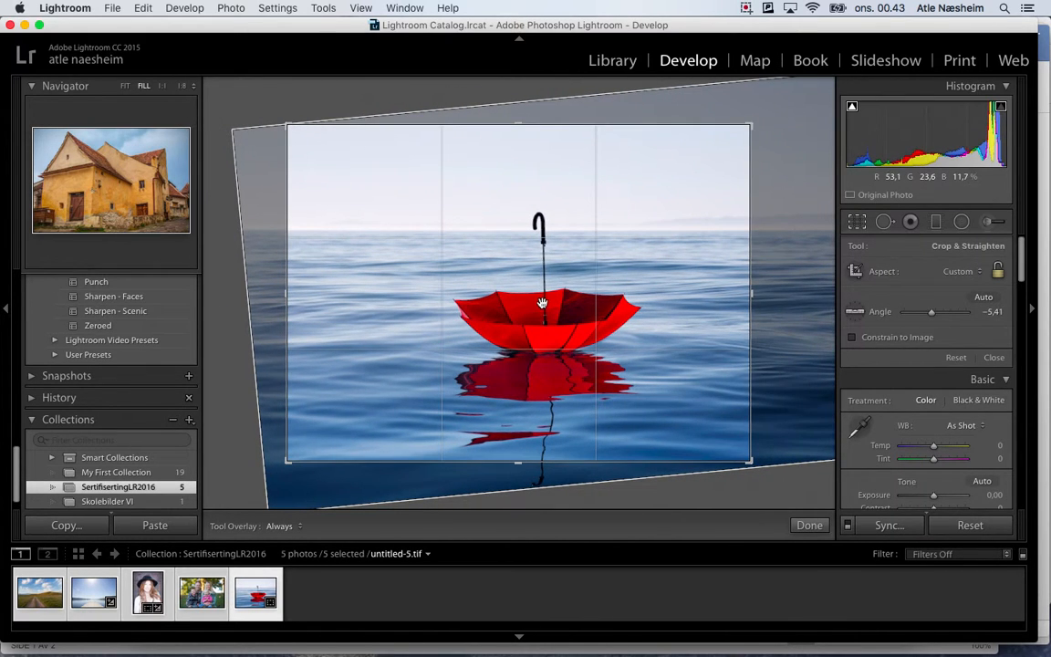
mouse_move(546, 302)
mouse_down()
mouse_move(577, 300)
mouse_move(453, 304)
mouse_move(480, 315)
mouse_move(555, 301)
mouse_move(500, 291)
mouse_move(505, 300)
mouse_move(545, 297)
mouse_up()
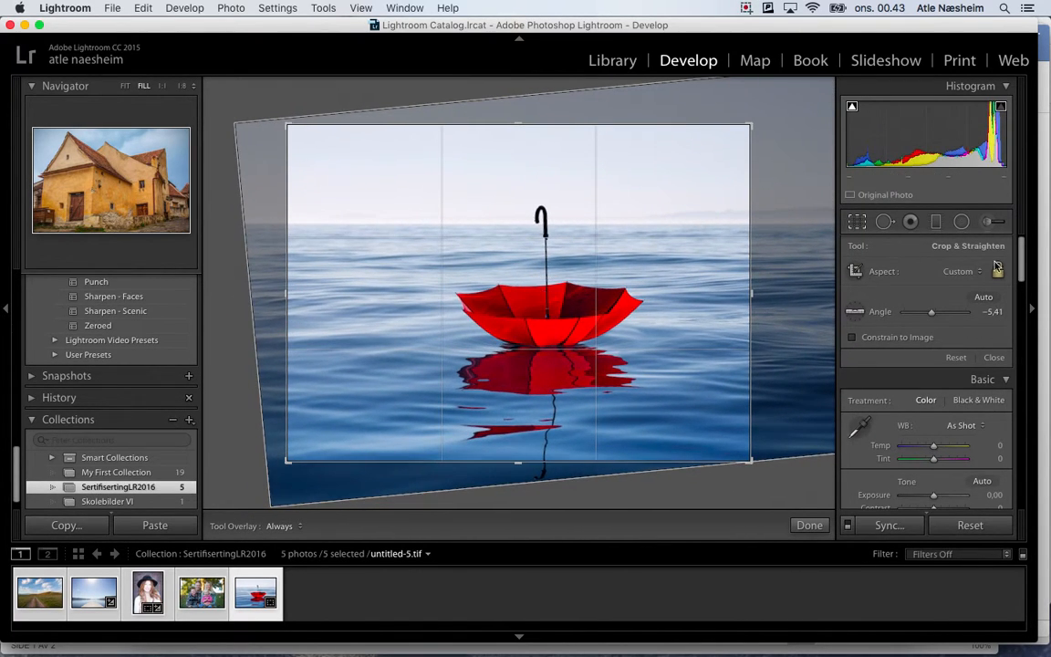
click(973, 273)
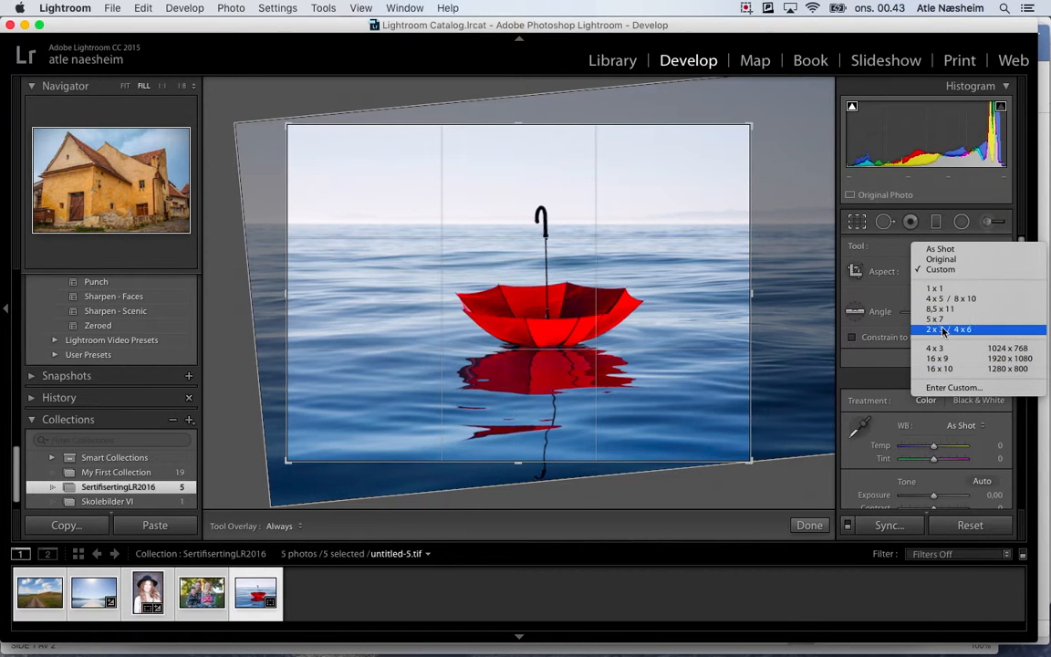
click(706, 235)
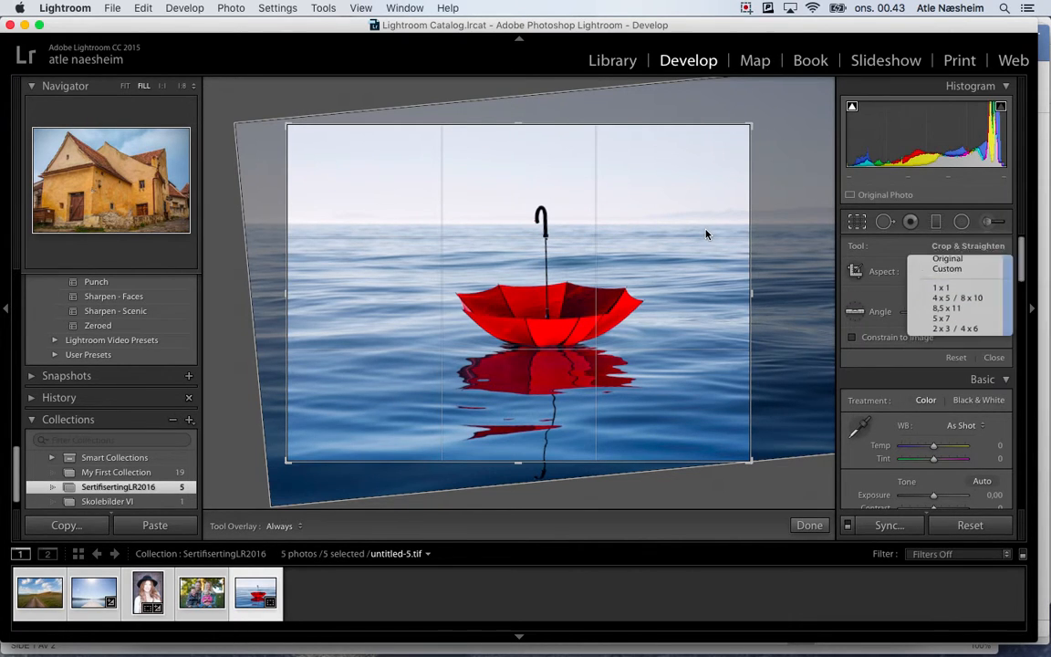
key(super+z)
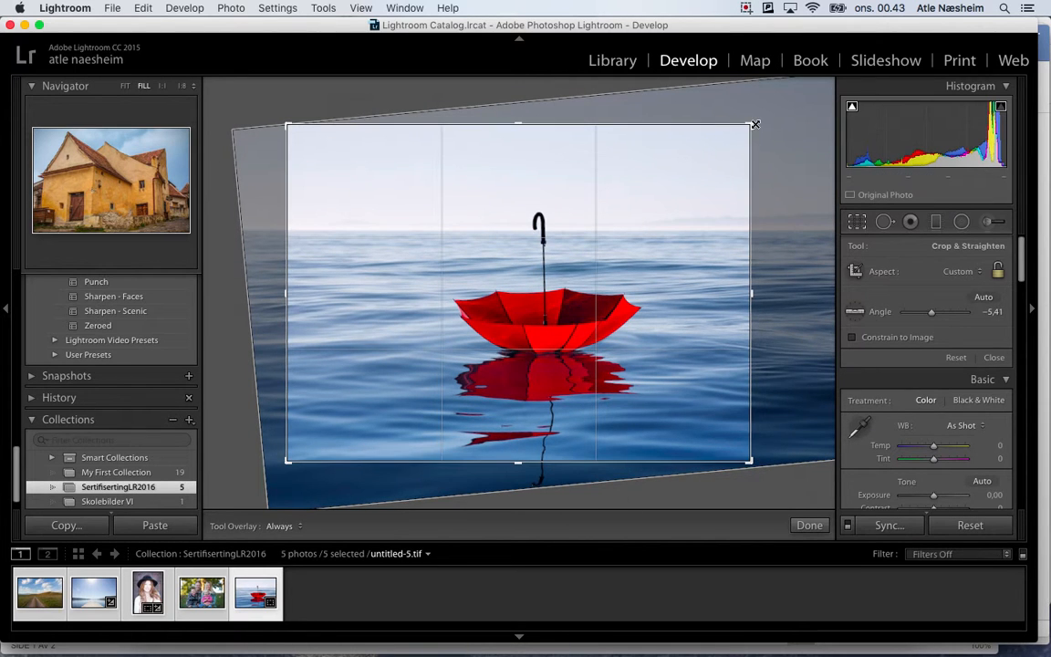
Try shrinking the umbrella crop proportionally, place the umbrella on the left vertical thirds line, and apply the crop
key(shift)
drag(752, 124, 713, 148)
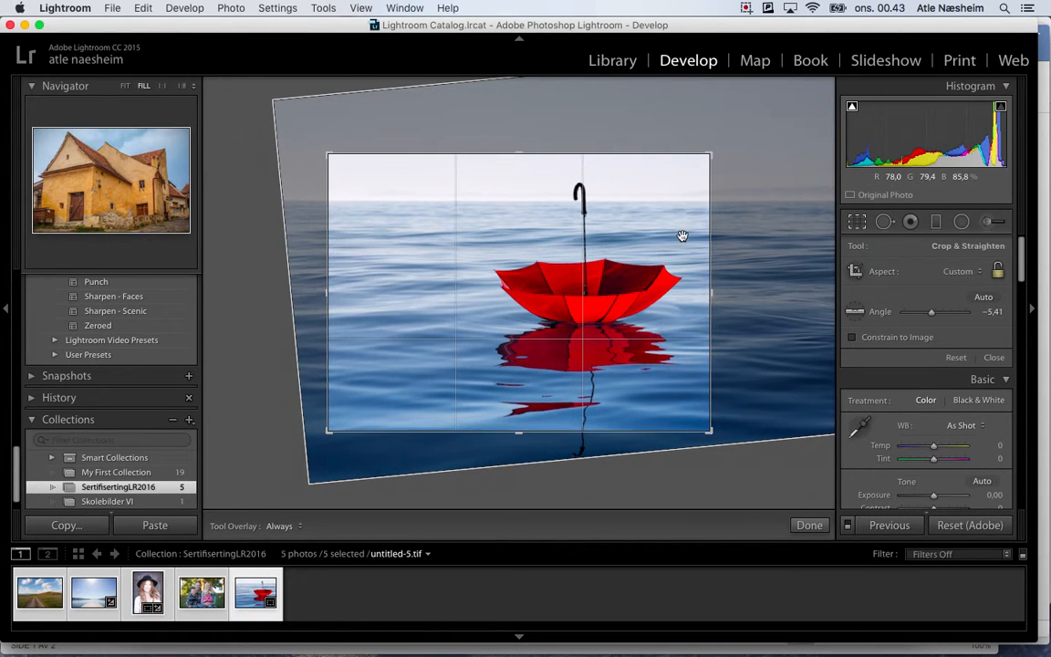
drag(664, 271, 536, 326)
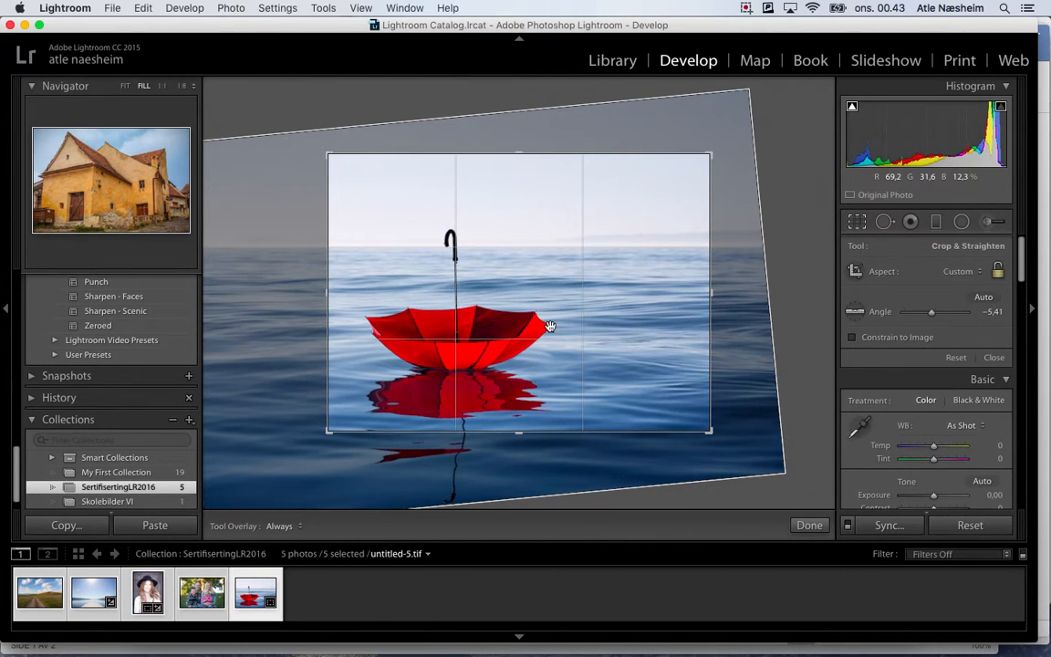
key(Return)
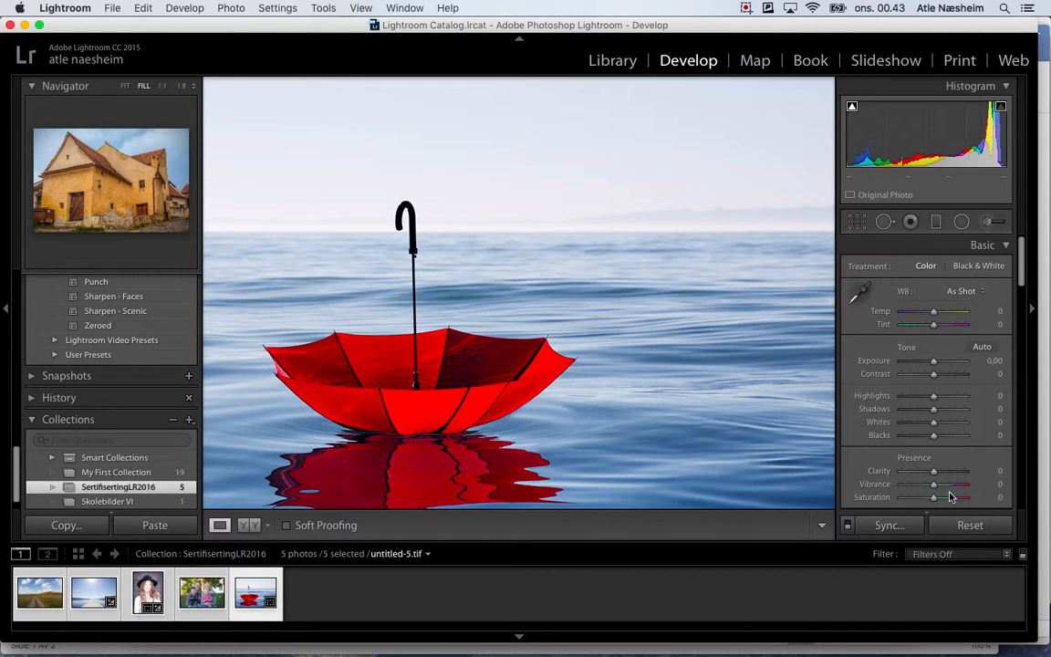
Reset the umbrella photo's edits and crop it to 1 x 1 with the umbrella on the left vertical thirds line
click(970, 526)
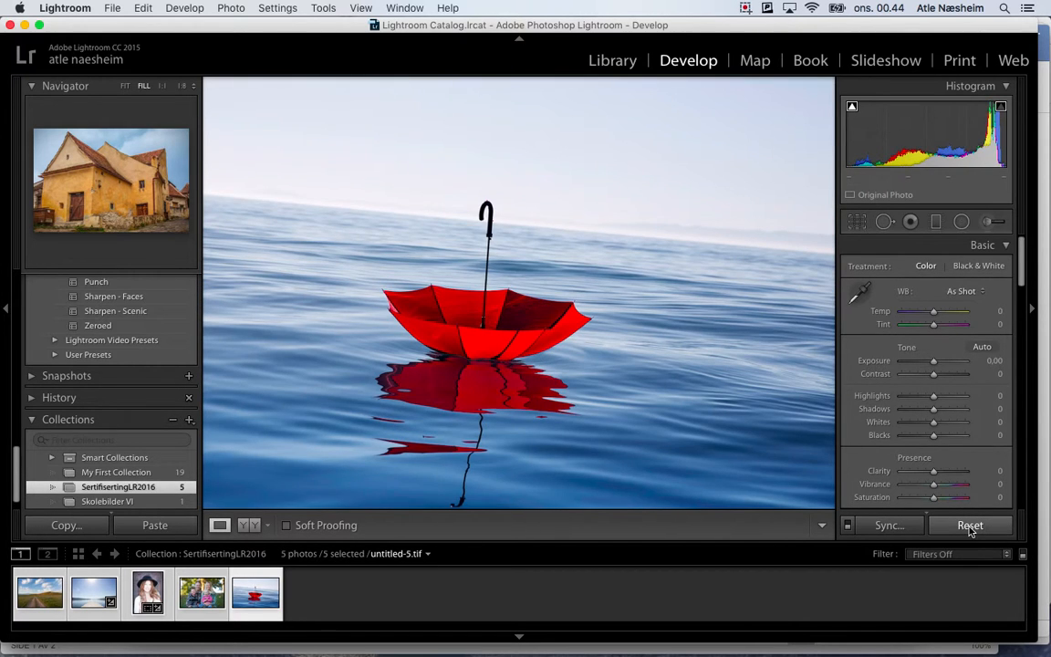
click(858, 222)
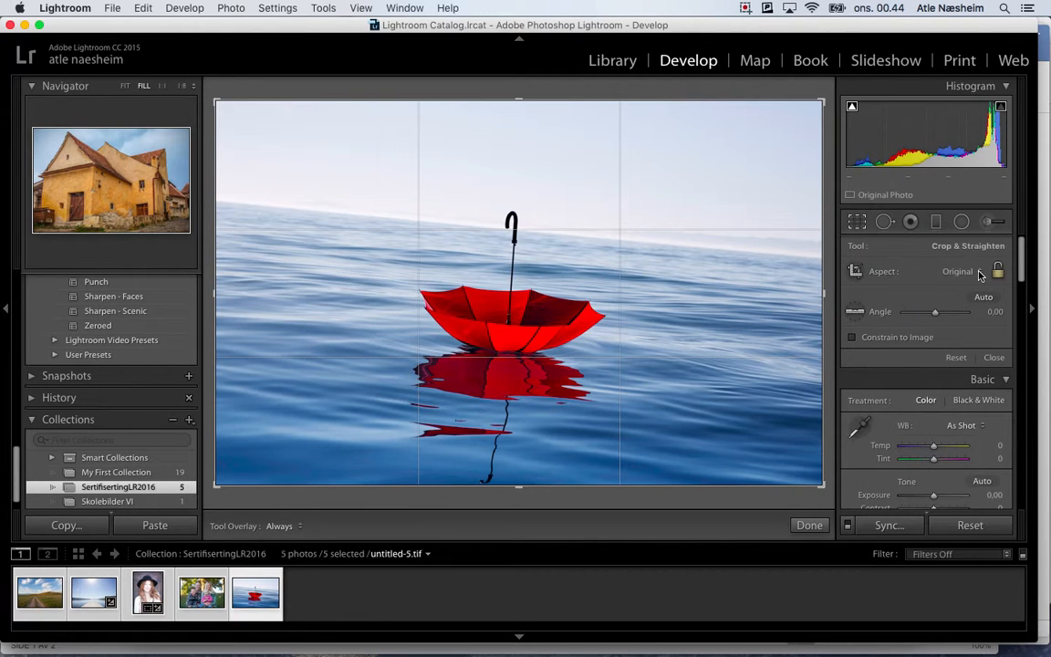
click(979, 272)
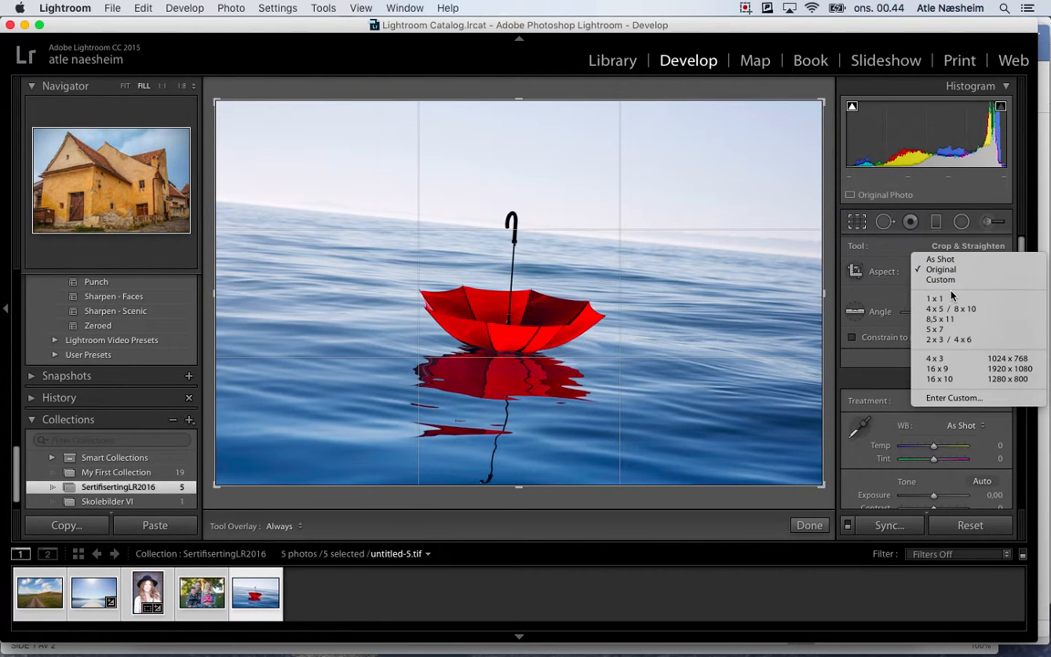
click(941, 300)
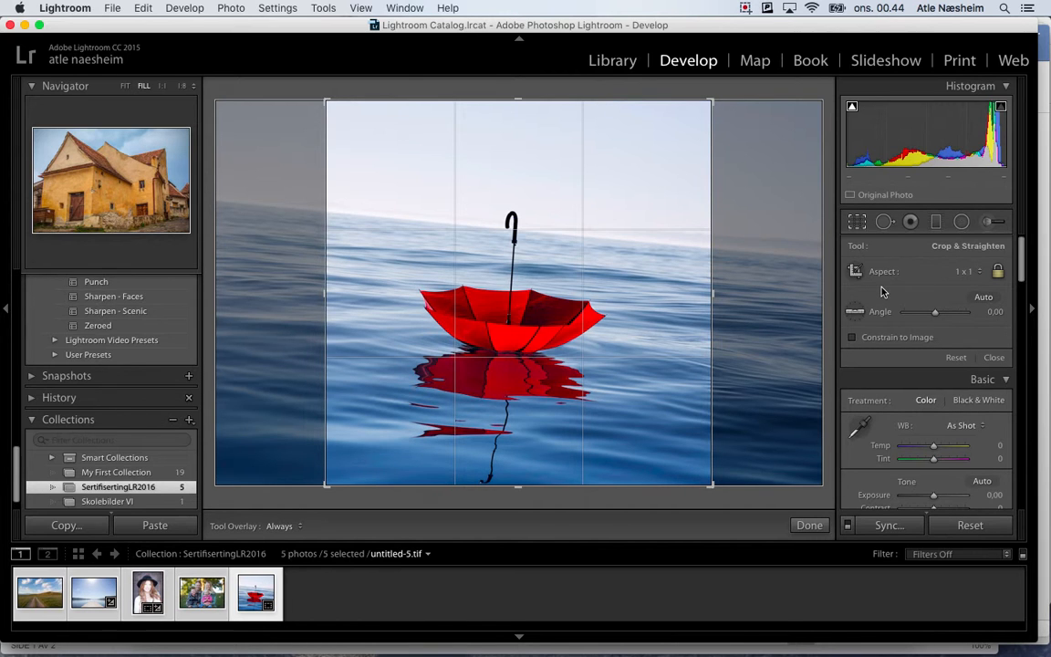
drag(516, 312, 482, 348)
key(Return)
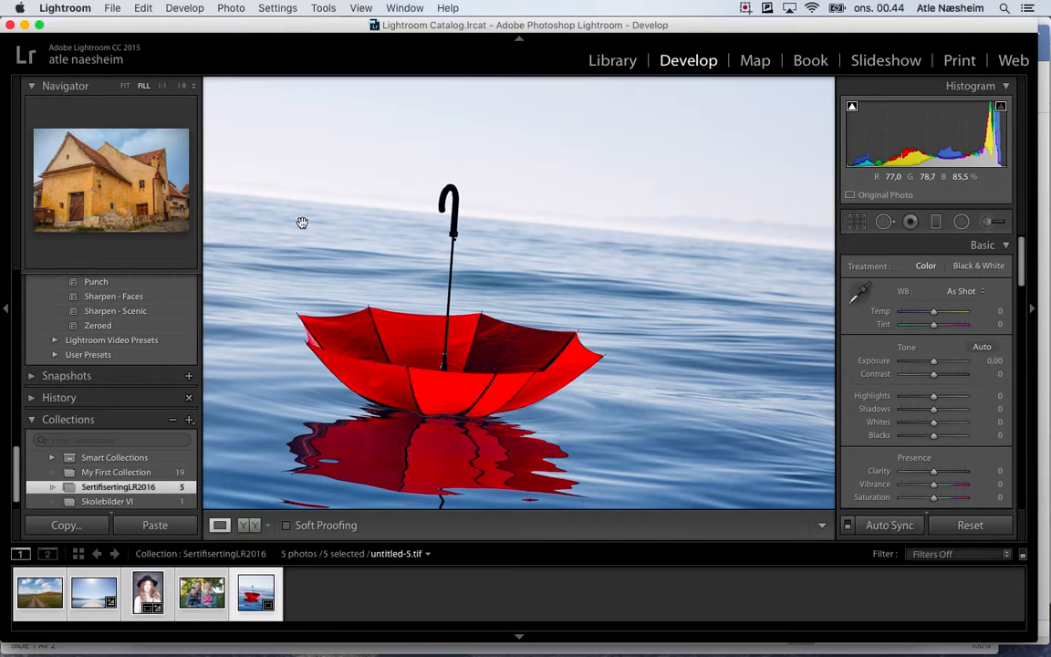
View the whole square-cropped umbrella photo and check the umbrella's placement against the crop overlay's thirds grid
key(super+0)
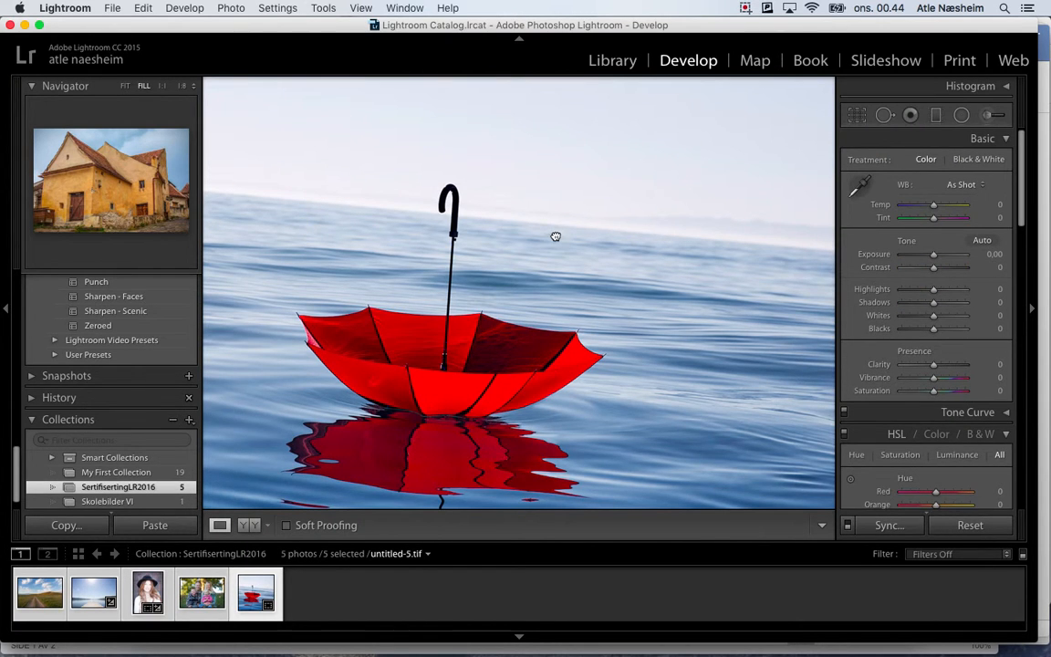
scroll(555, 235, up, 3)
click(556, 233)
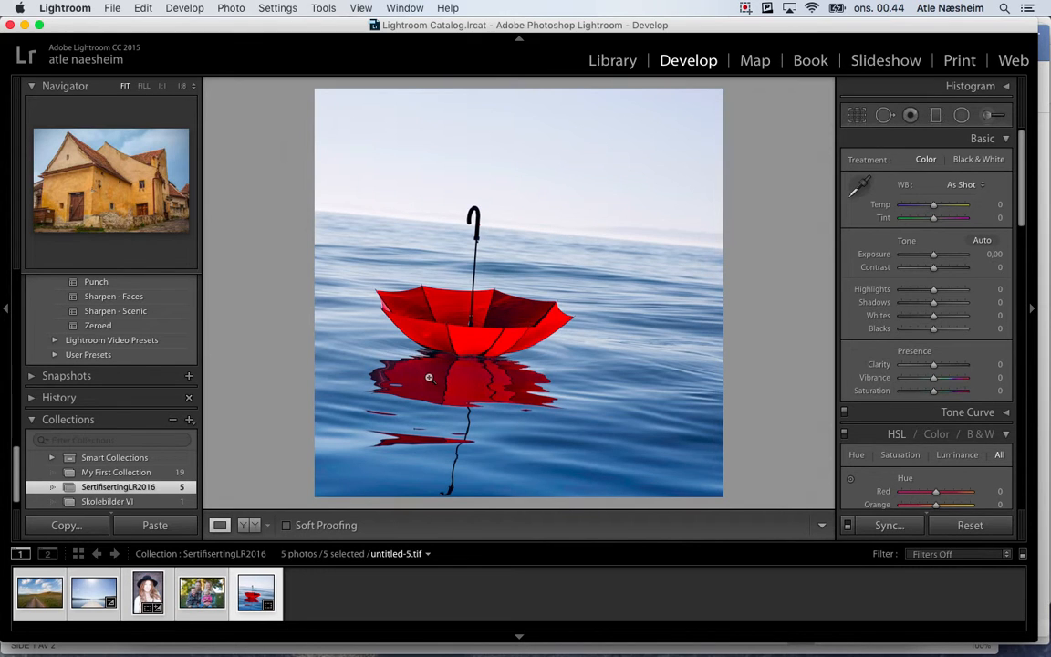
click(857, 115)
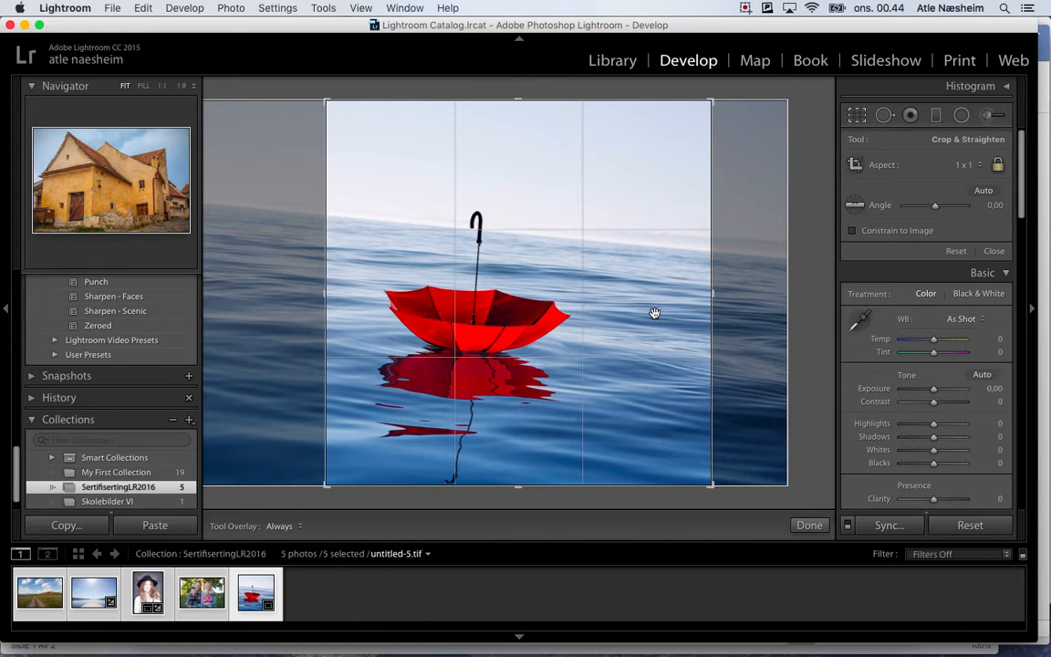
key(Return)
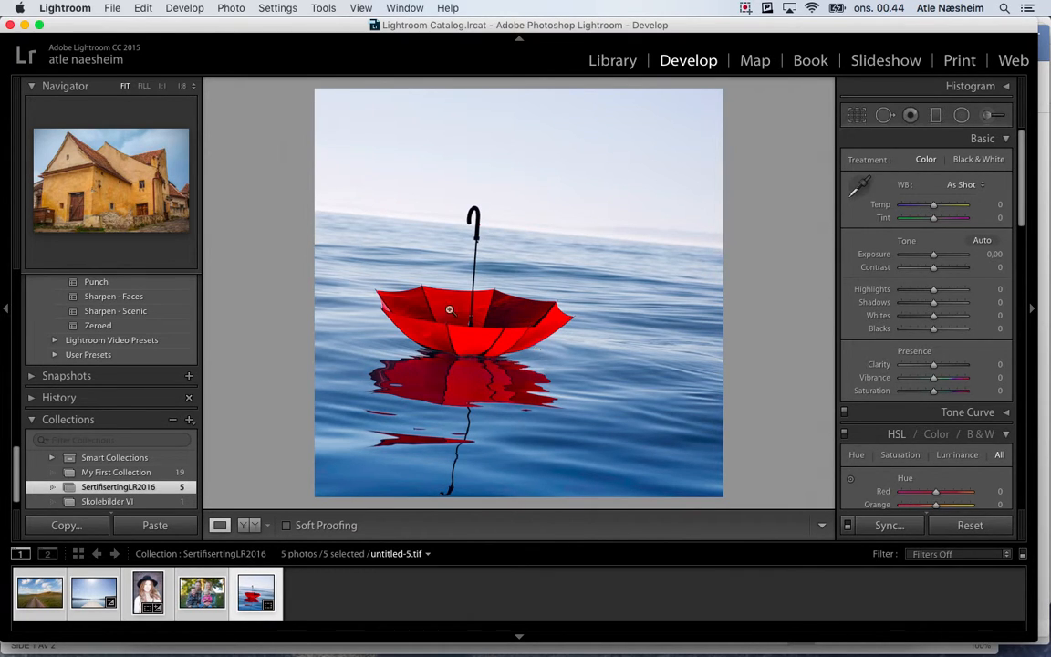
Create a virtual copy of the square-cropped umbrella photo and reset the copy's develop settings
click(230, 8)
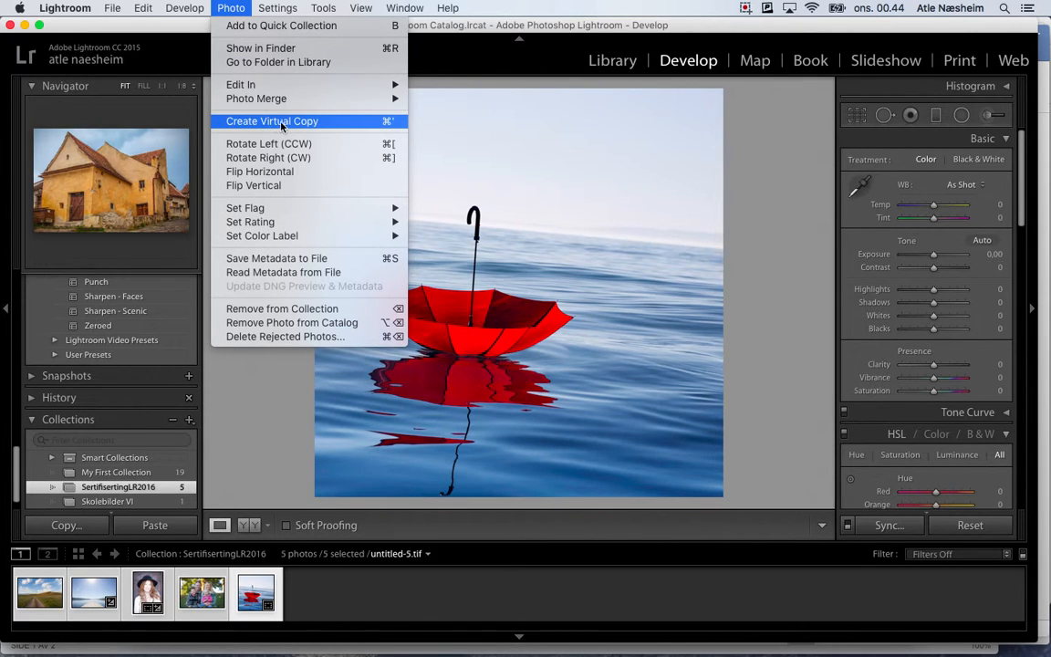
click(230, 8)
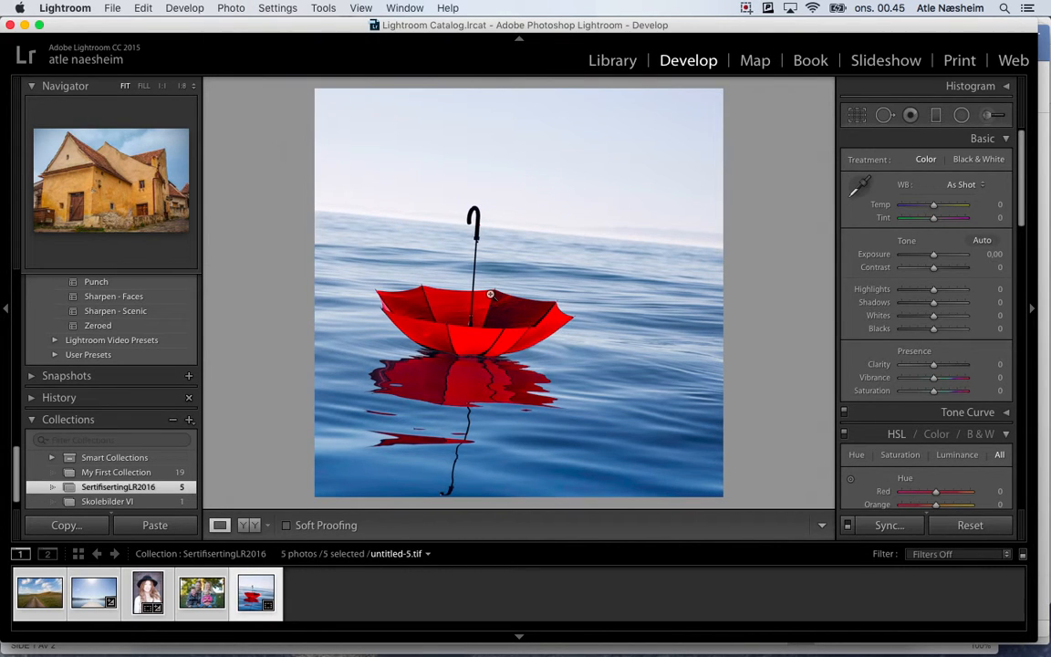
right_click(490, 295)
mouse_move(534, 332)
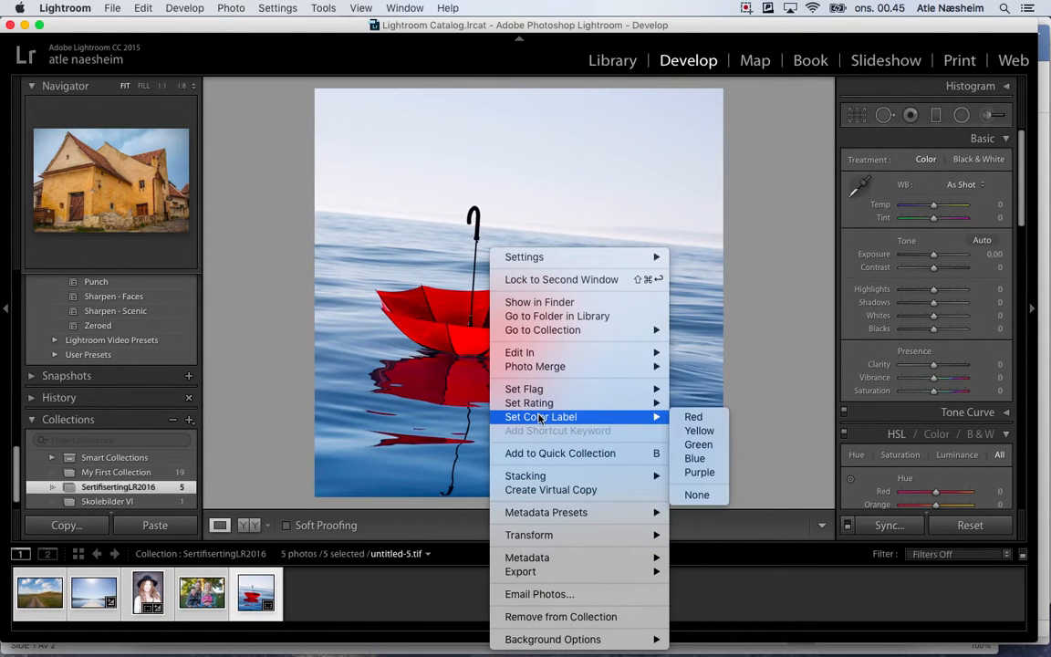
click(541, 491)
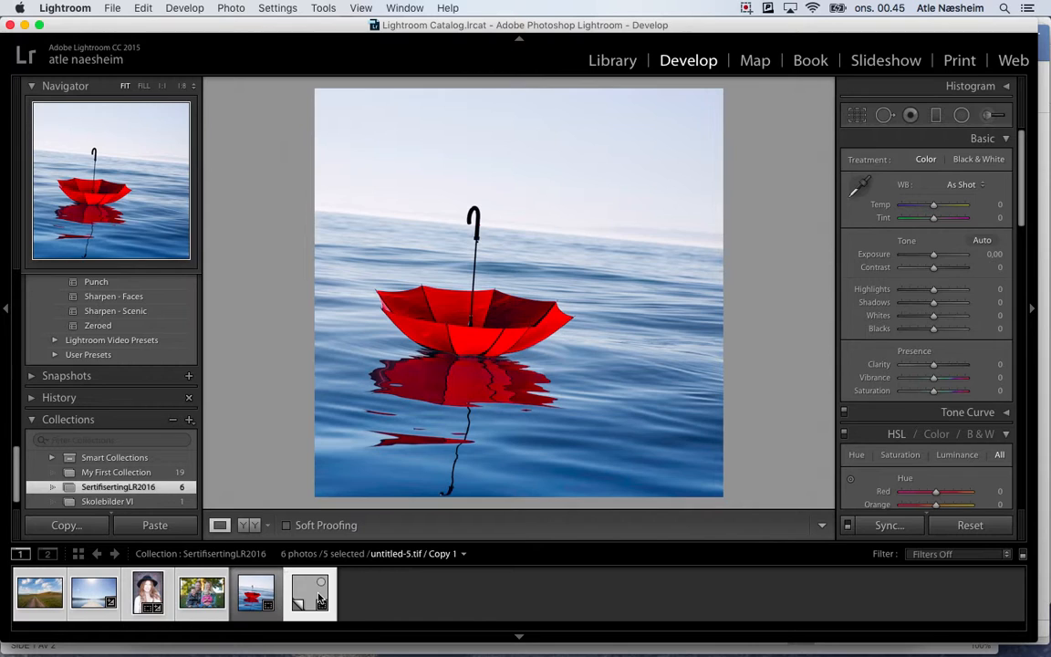
click(971, 527)
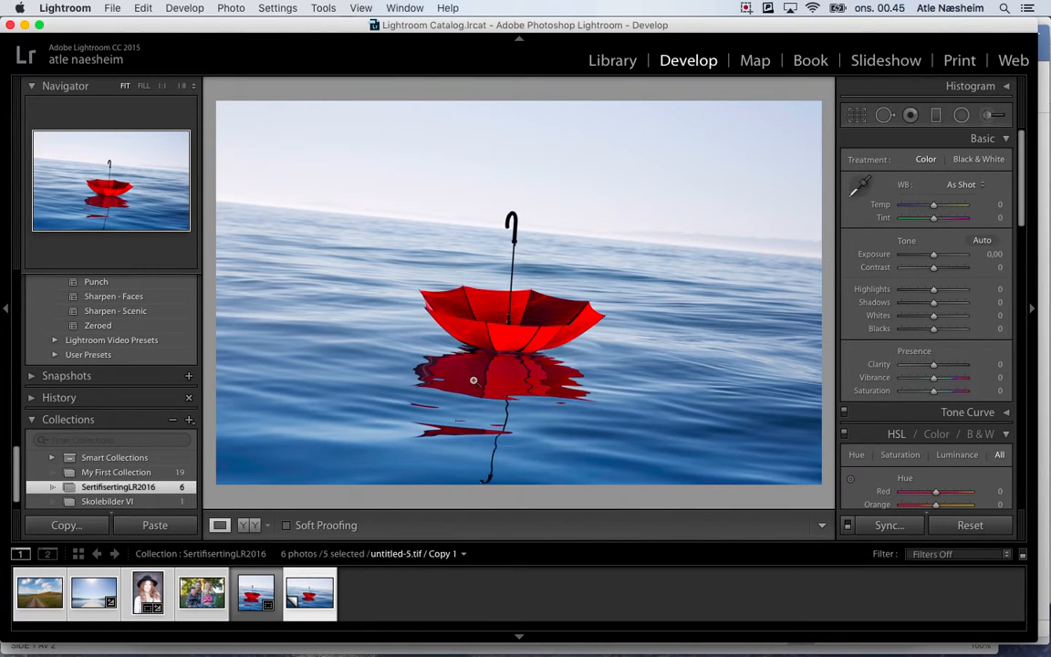
Convert the virtual copy to black and white and show its Black & White Mix sliders
click(980, 435)
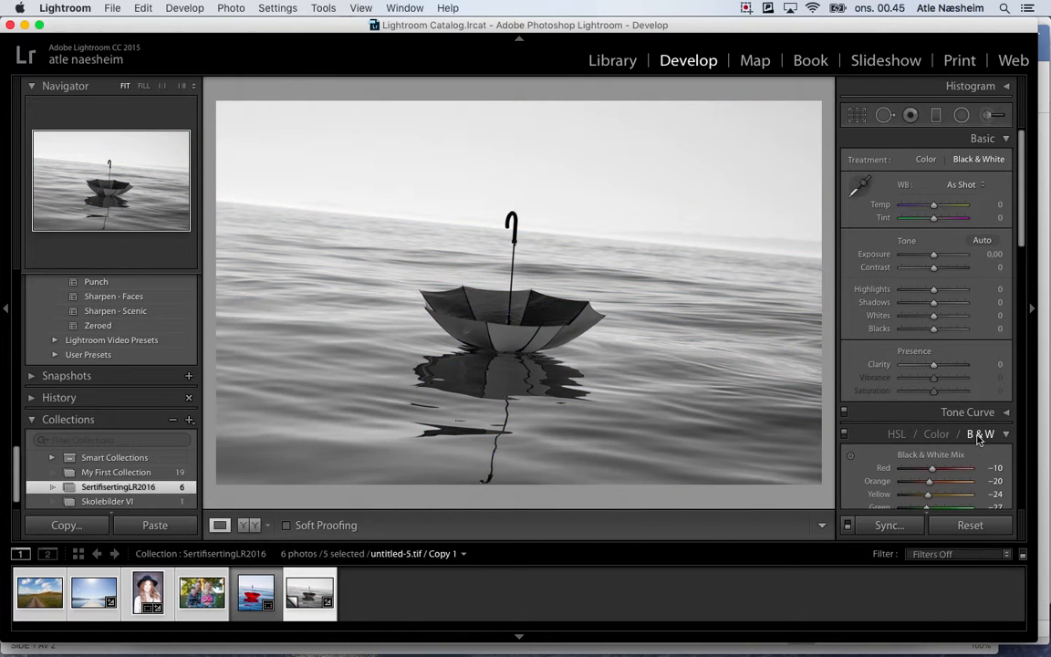
click(979, 435)
scroll(979, 429, down, 5)
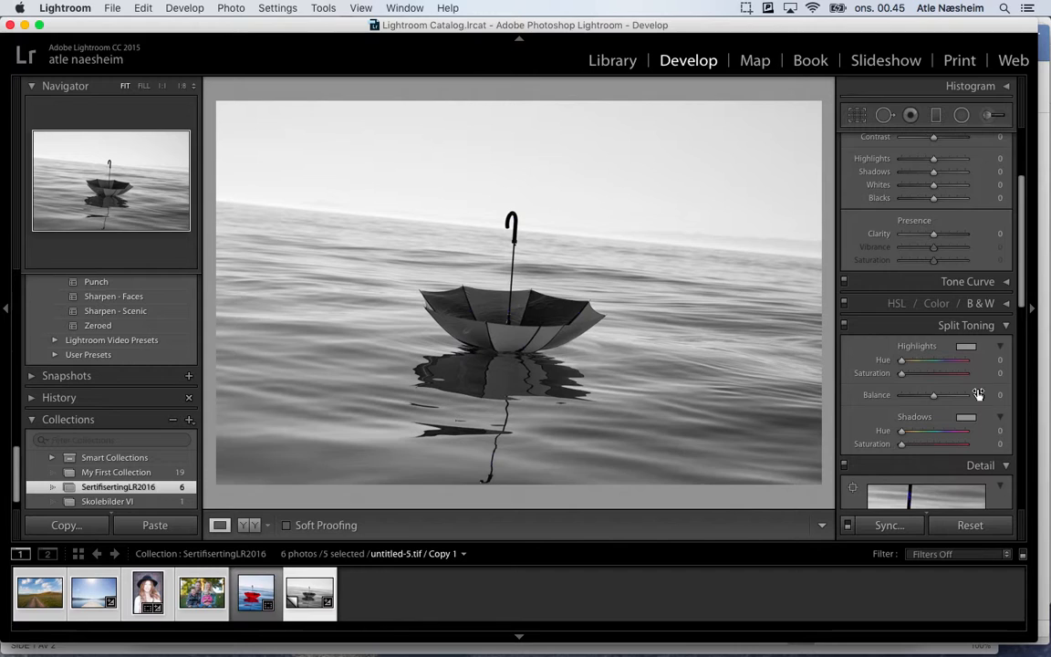
click(983, 305)
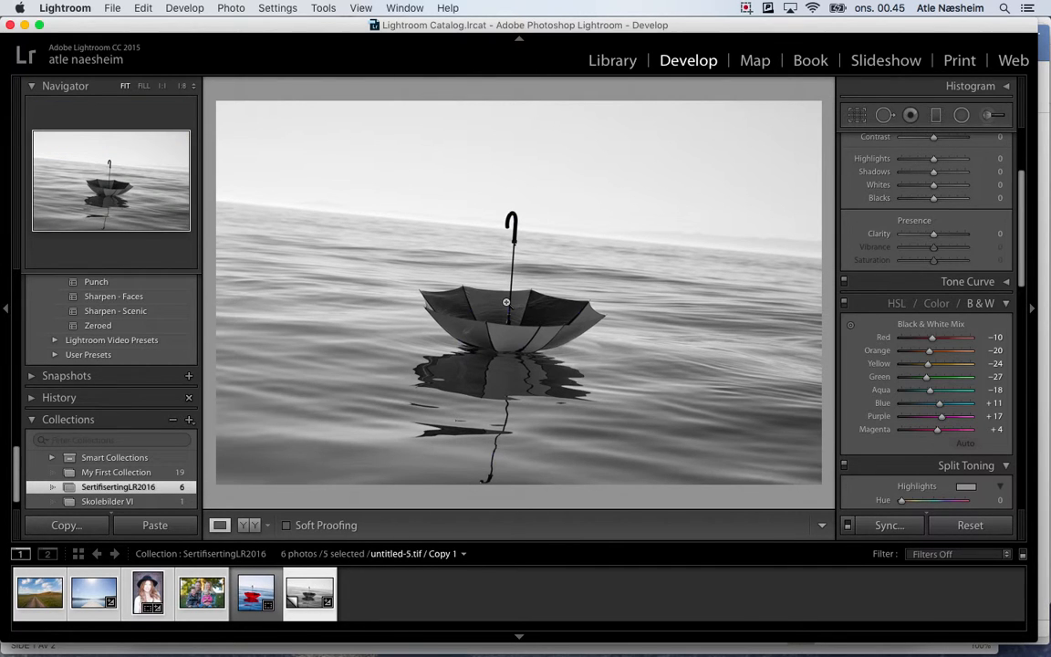
Return to the original colour umbrella photo and give it a five-star rating
key(Left)
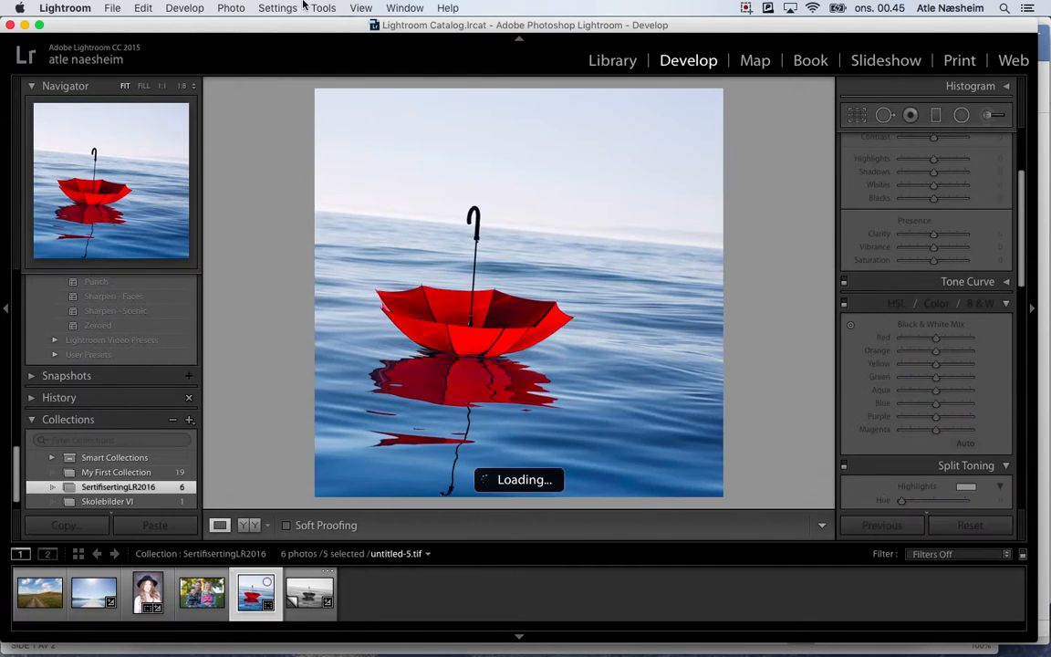
click(239, 6)
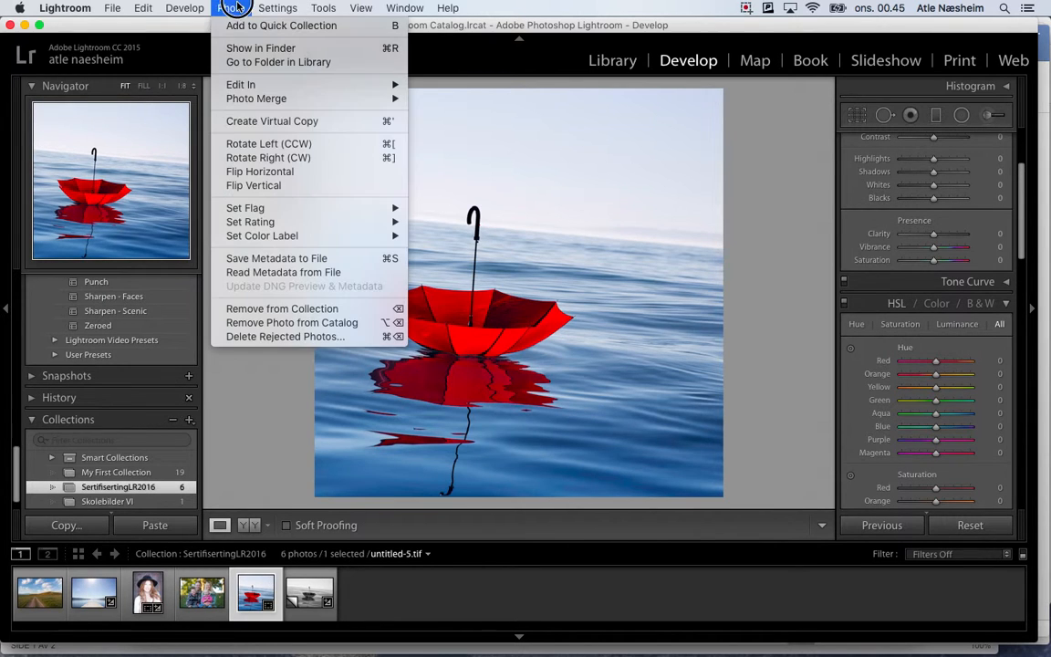
mouse_move(276, 222)
click(229, 8)
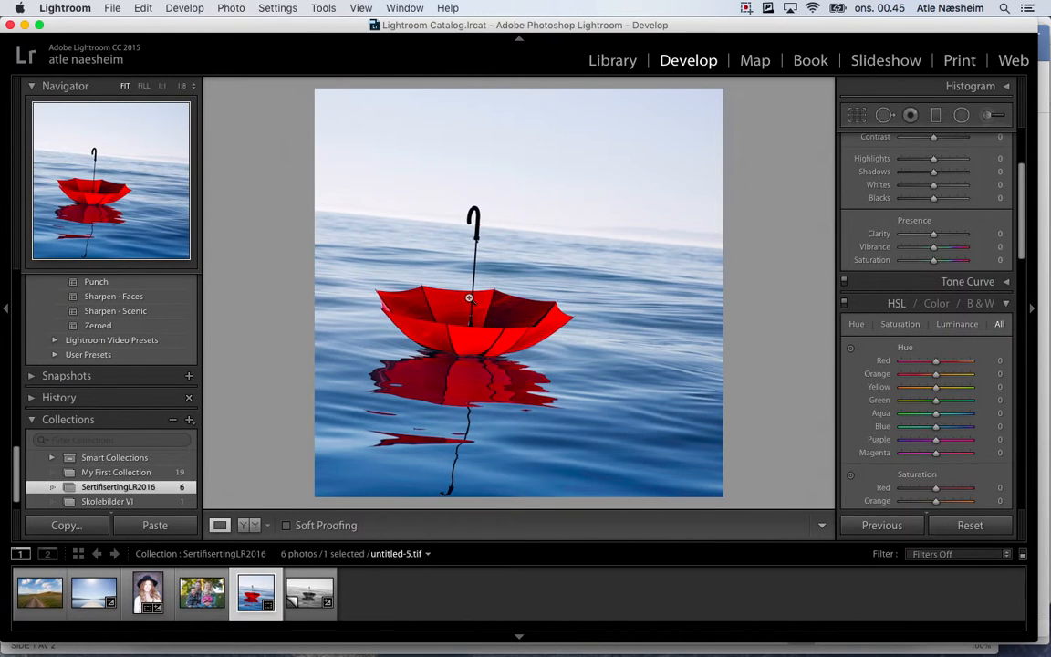
right_click(469, 298)
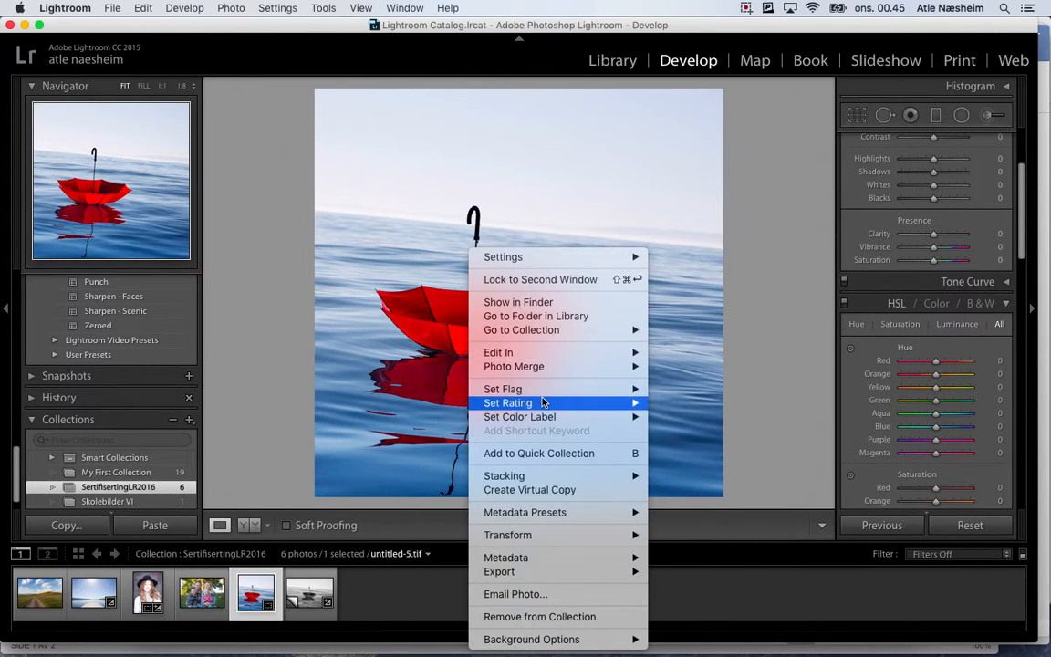
mouse_move(543, 402)
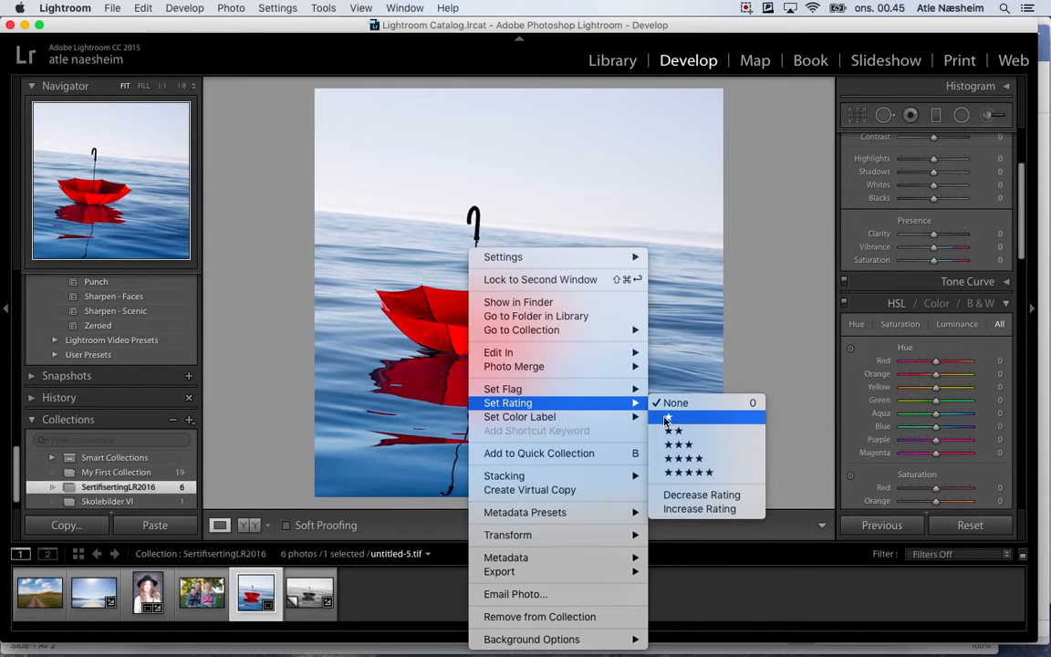
click(695, 474)
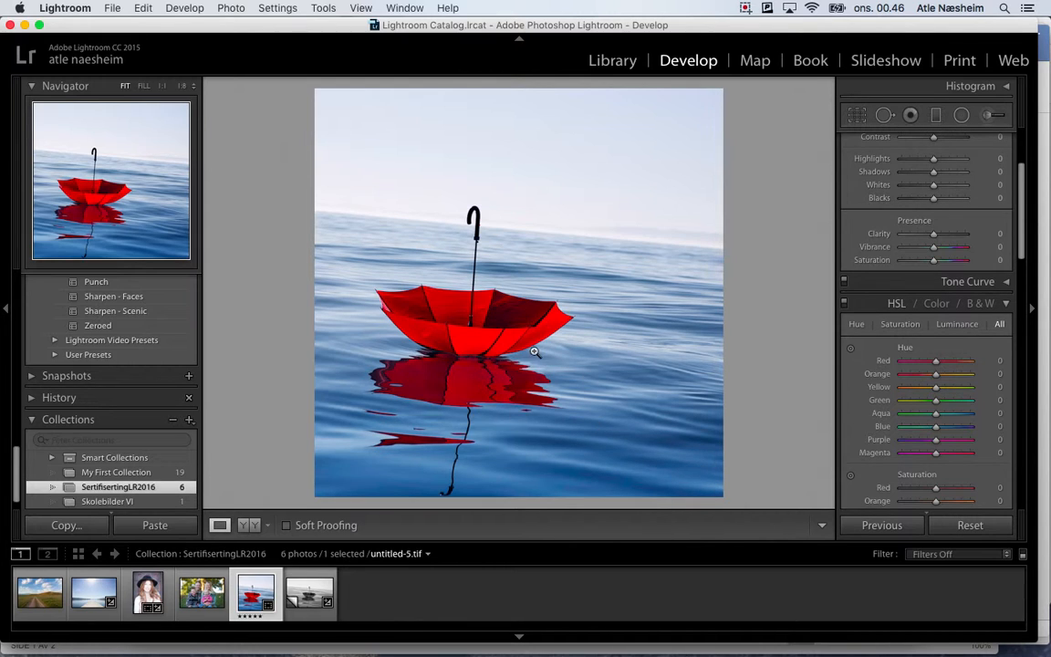
Straighten the square-cropped umbrella photo by about -5.33 degrees by tracing its horizon with the Straighten tool
click(858, 117)
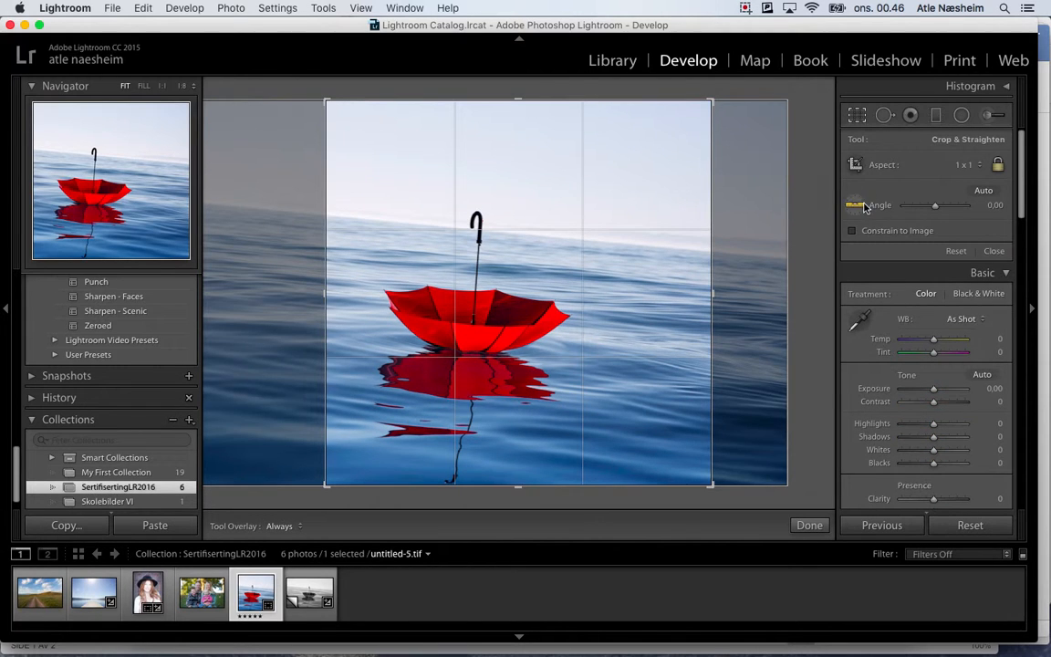
click(862, 206)
drag(735, 255, 267, 193)
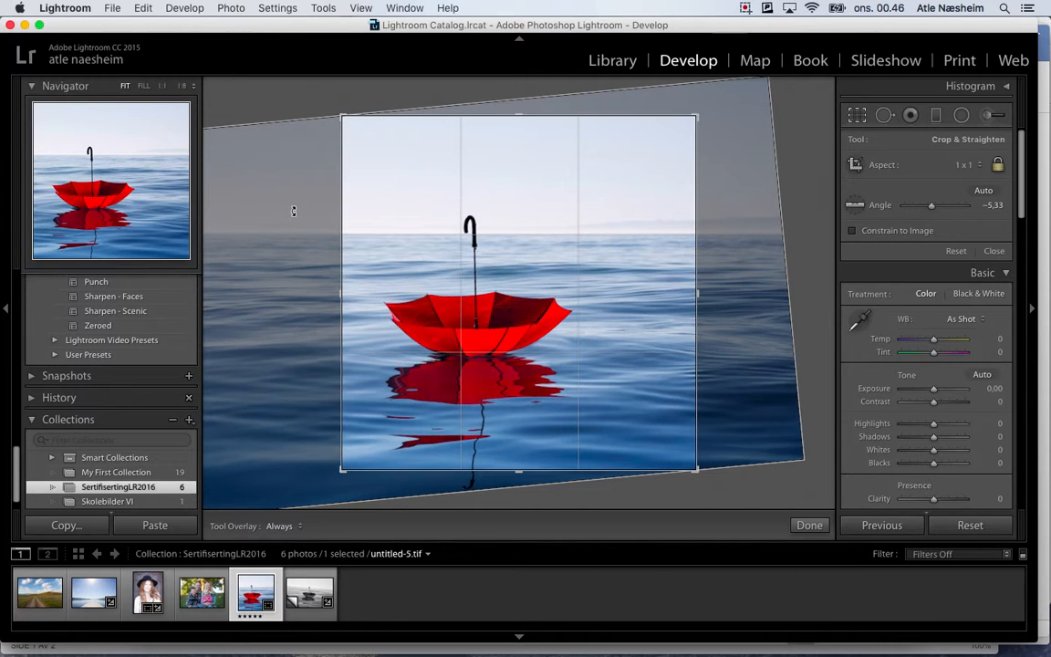
Apply the colour umbrella photo's crop, and straighten the black-and-white virtual copy by about -5.37 degrees along its horizon
key(Return)
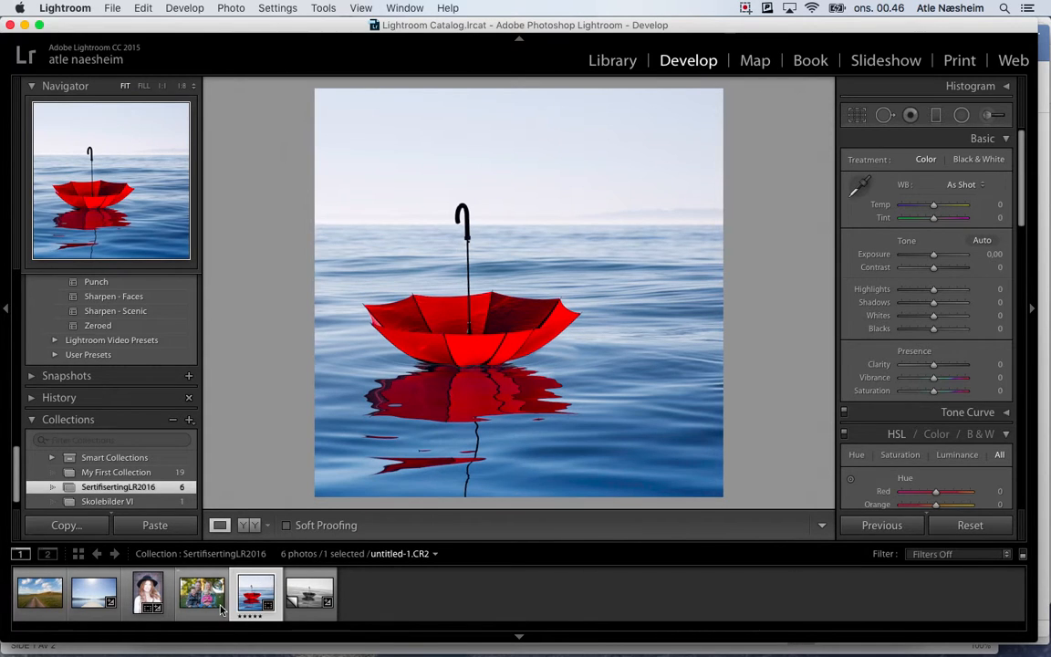
click(308, 593)
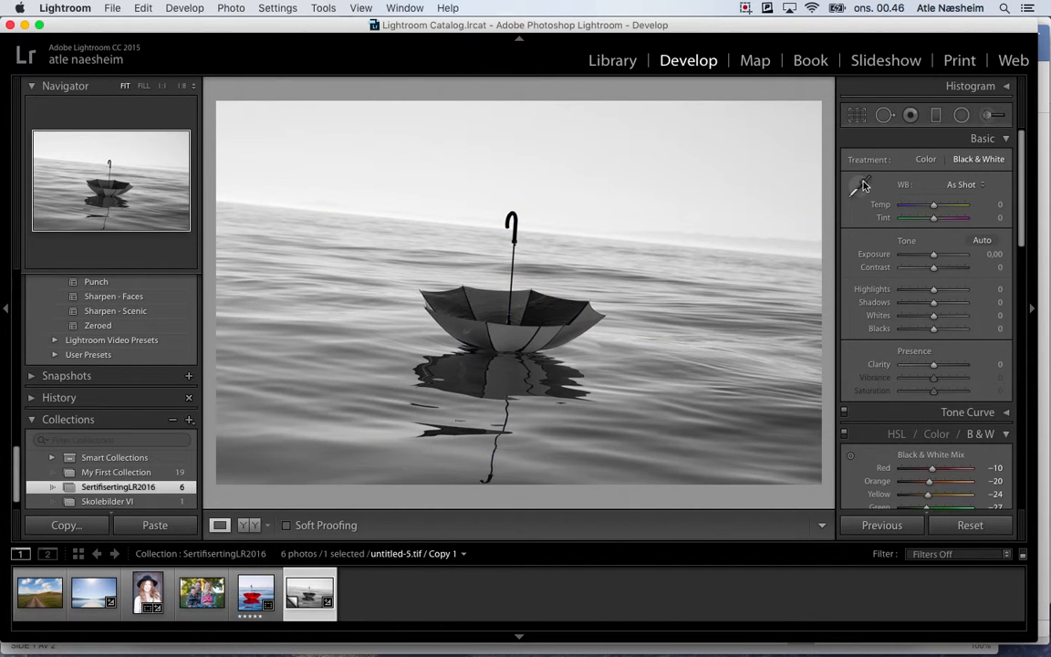
click(857, 115)
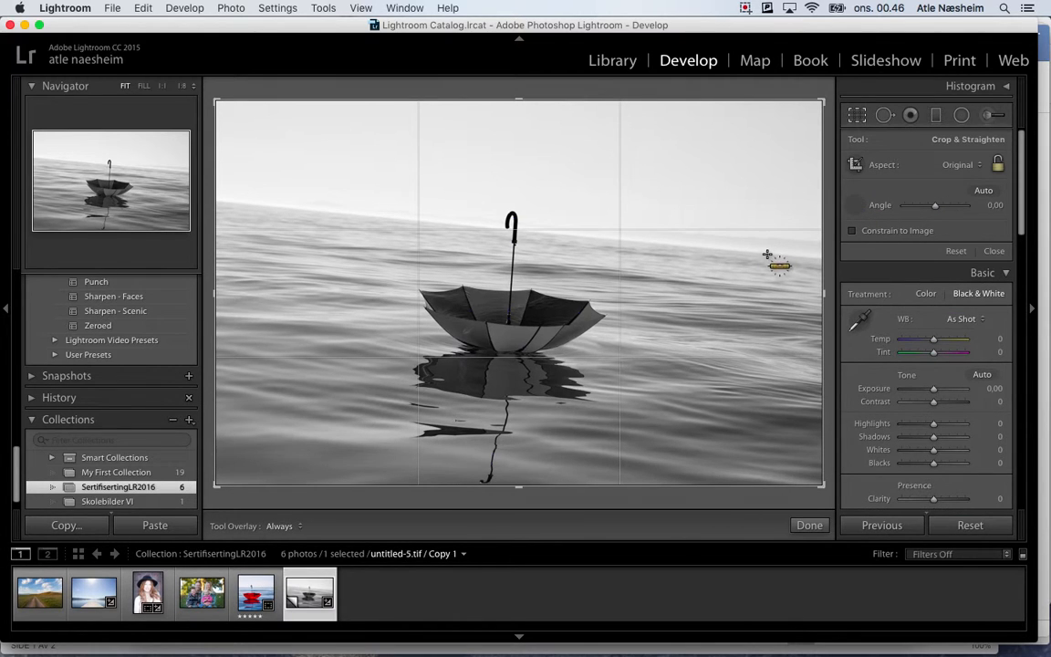
drag(767, 254, 274, 206)
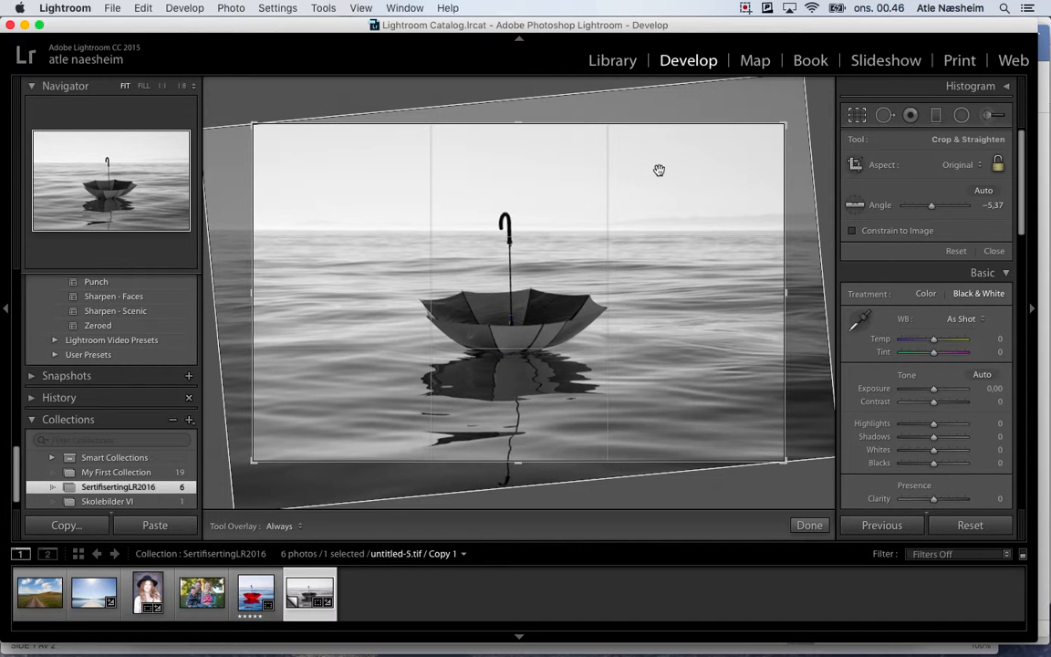
key(Return)
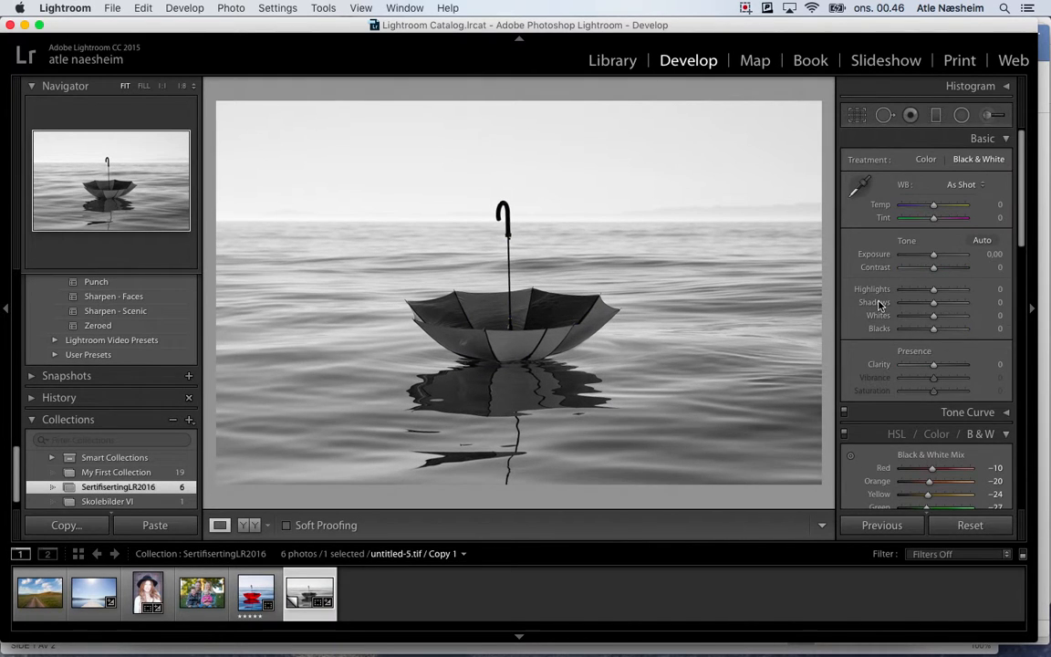
Set the black-and-white copy's Clarity to about +43, Highlights -38, Shadows +29, Whites -35 and Blacks -4
drag(933, 365, 945, 365)
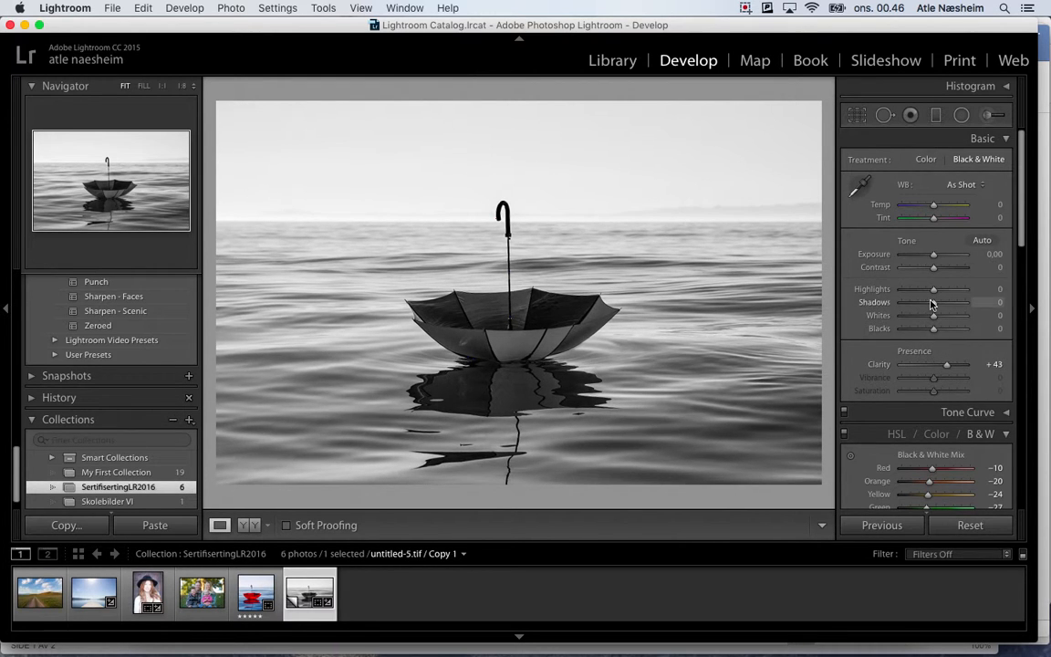
drag(934, 290, 932, 335)
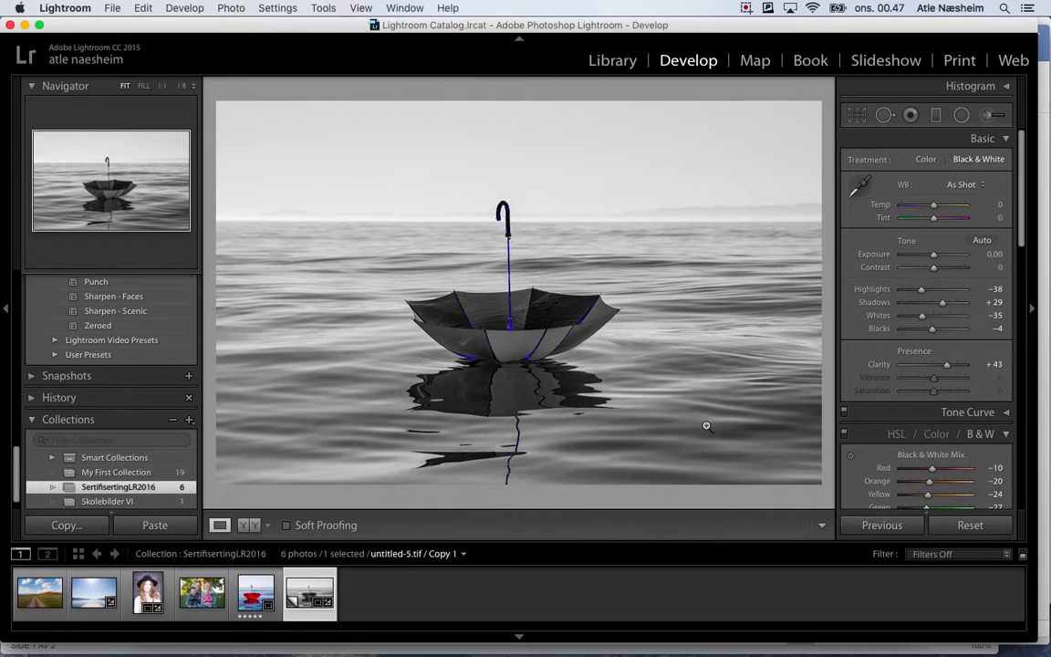
Copy the black-and-white copy's develop settings without crop, paste them onto the dirt-road landscape photo, and undo the paste
click(66, 525)
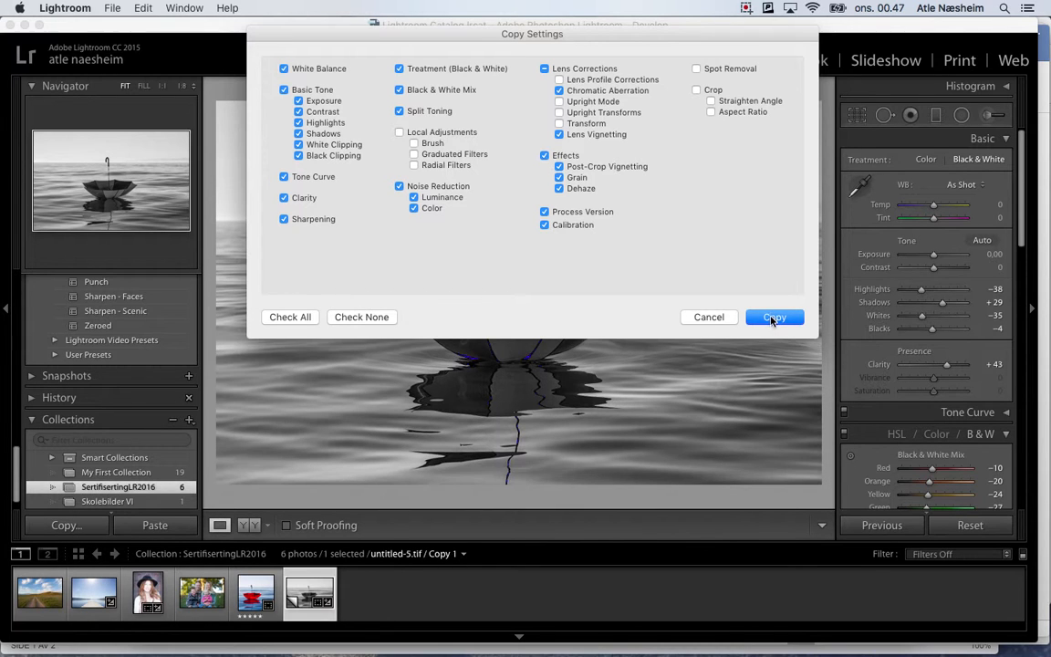
click(707, 317)
click(44, 593)
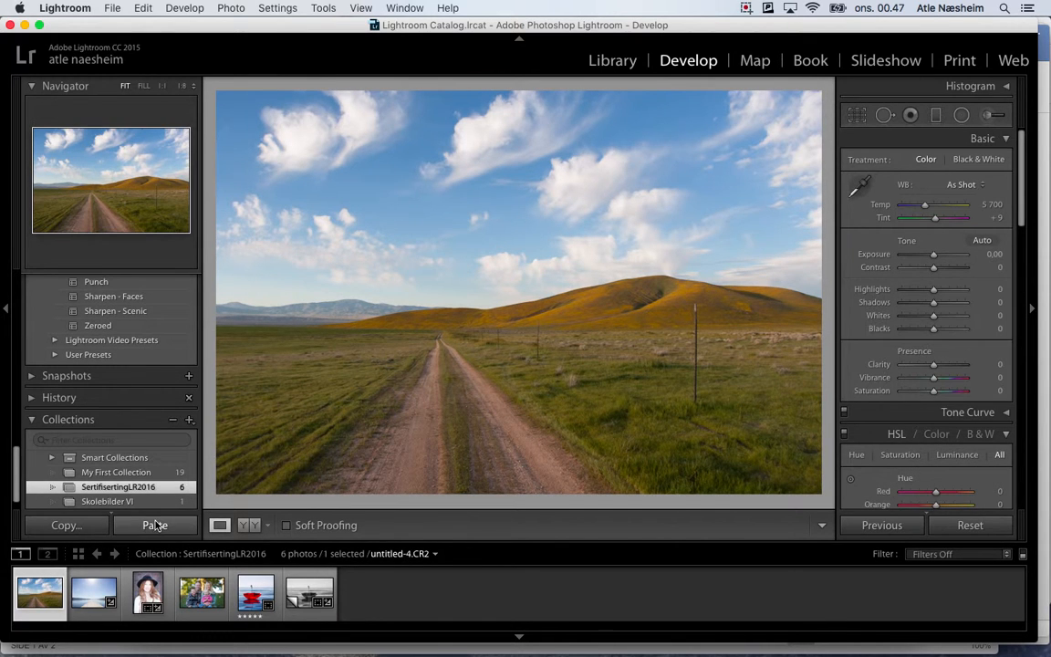
click(155, 527)
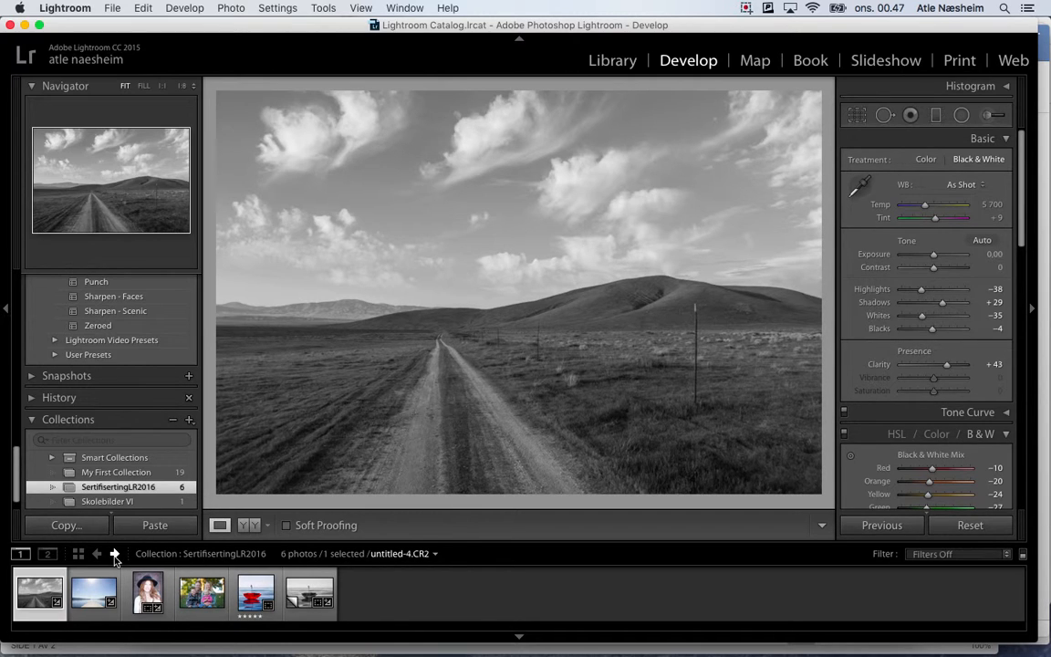
key(super+z)
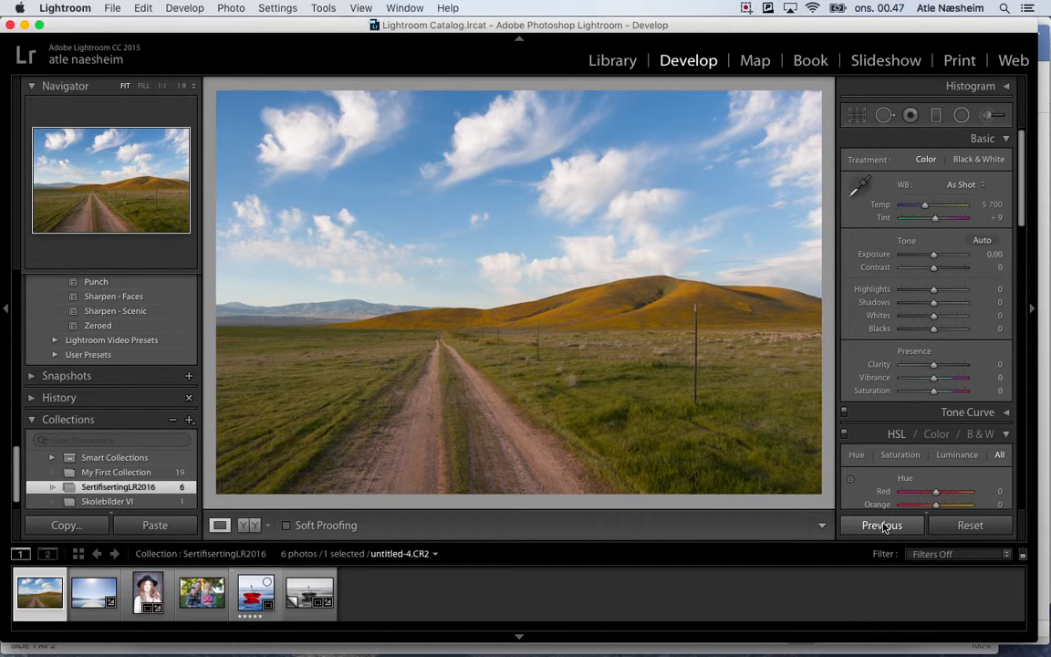
Apply all of the previous photo's develop settings to the dirt-road photo, and straighten it to about -0.87 degrees along the fence post
click(881, 526)
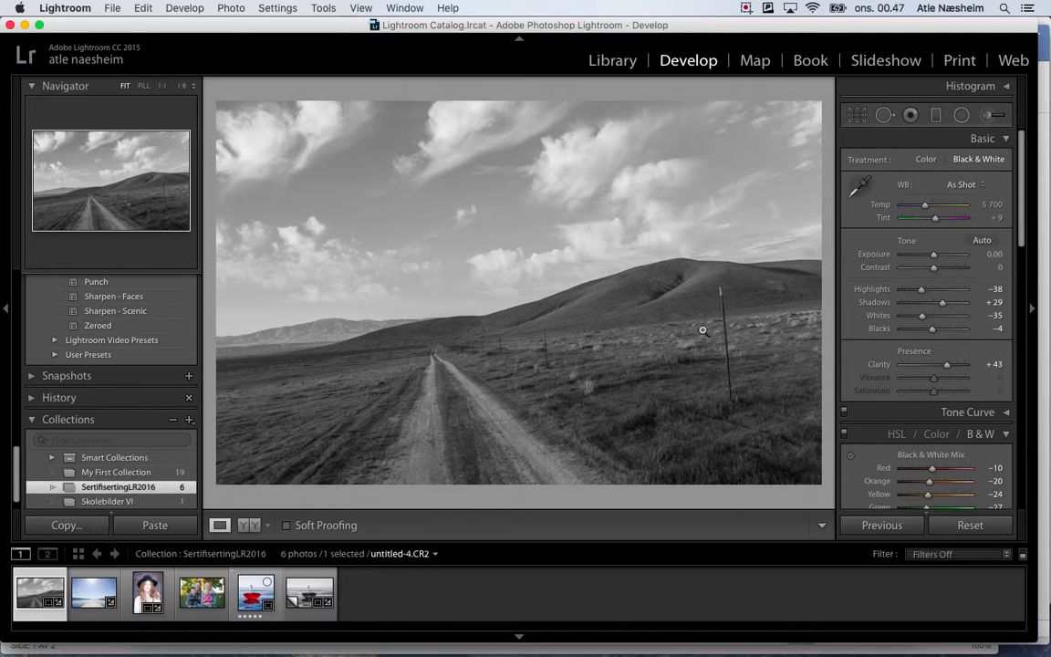
click(858, 117)
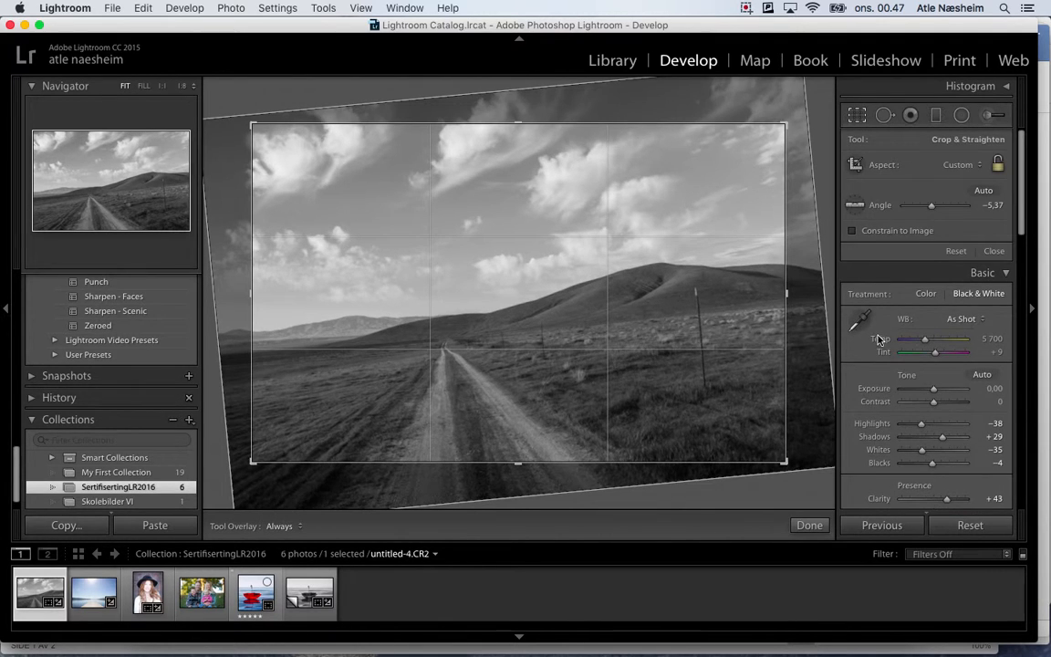
click(856, 205)
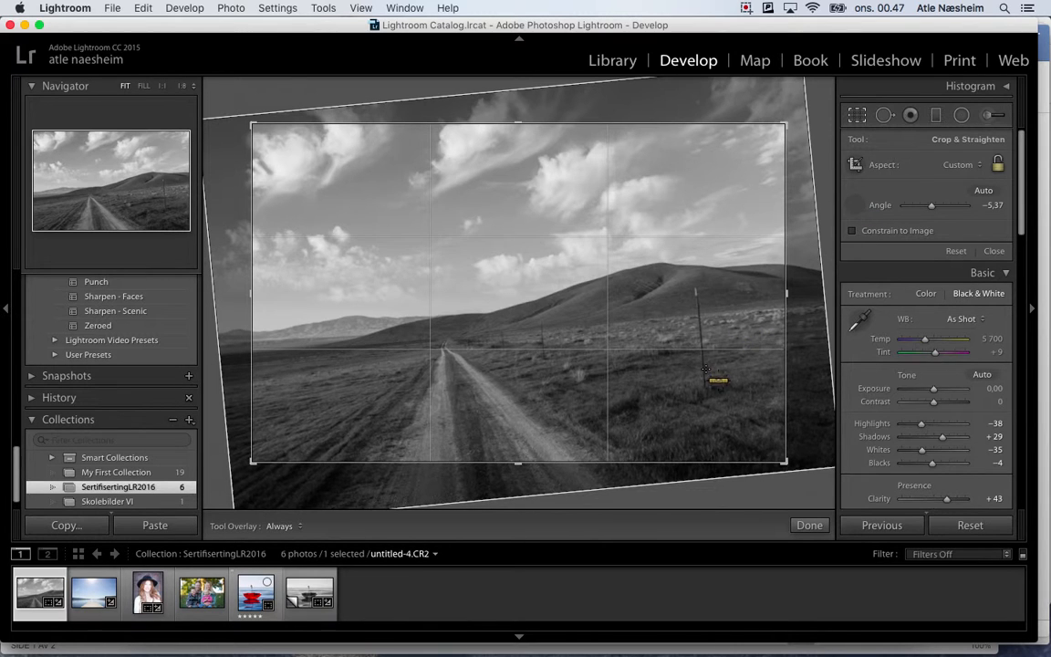
drag(703, 380, 697, 293)
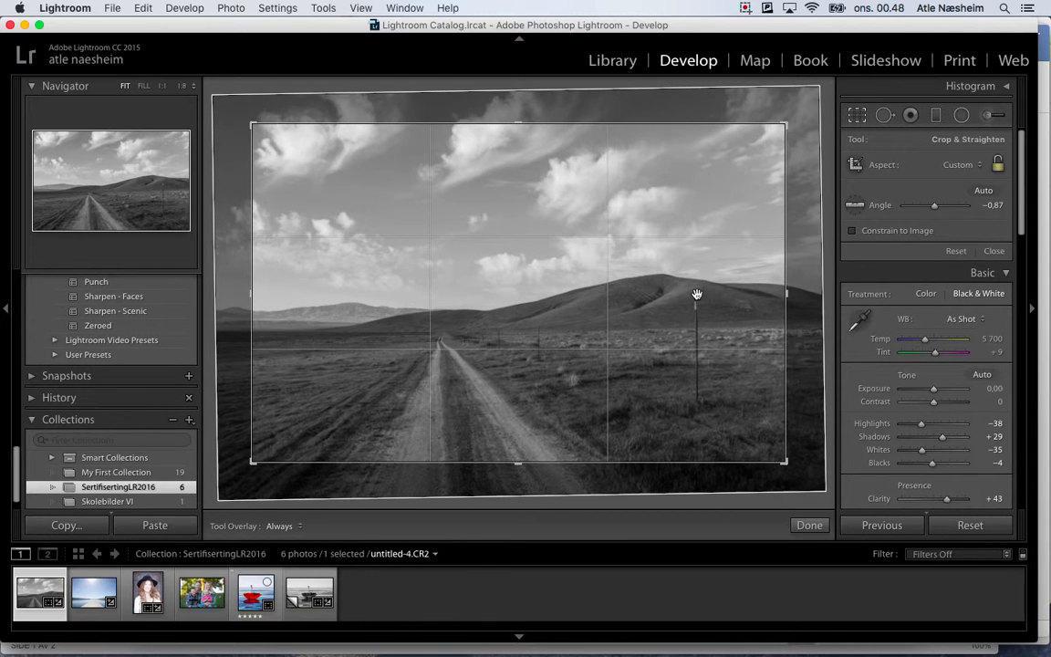
key(Return)
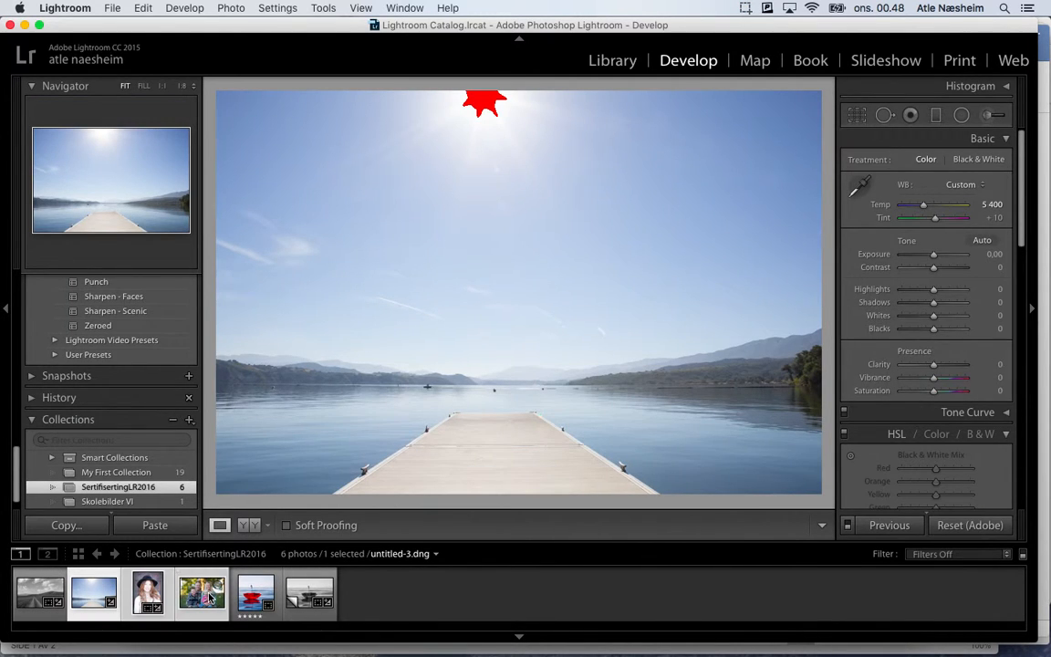
Select the three photos from the pier photo through the fourth photo together for syncing
shift+click(208, 598)
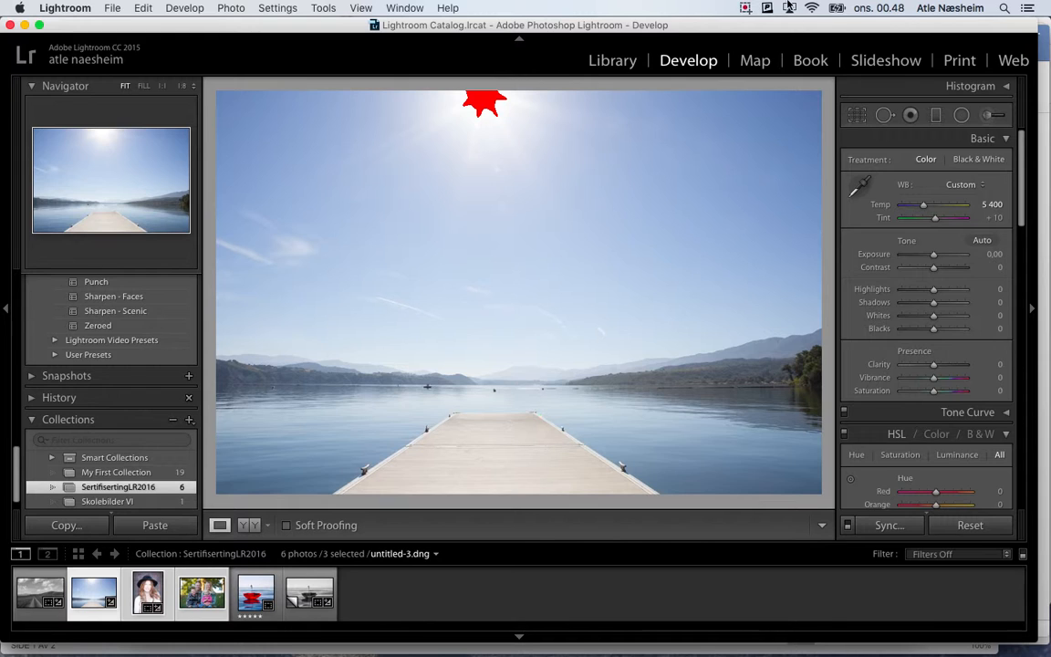
click(743, 8)
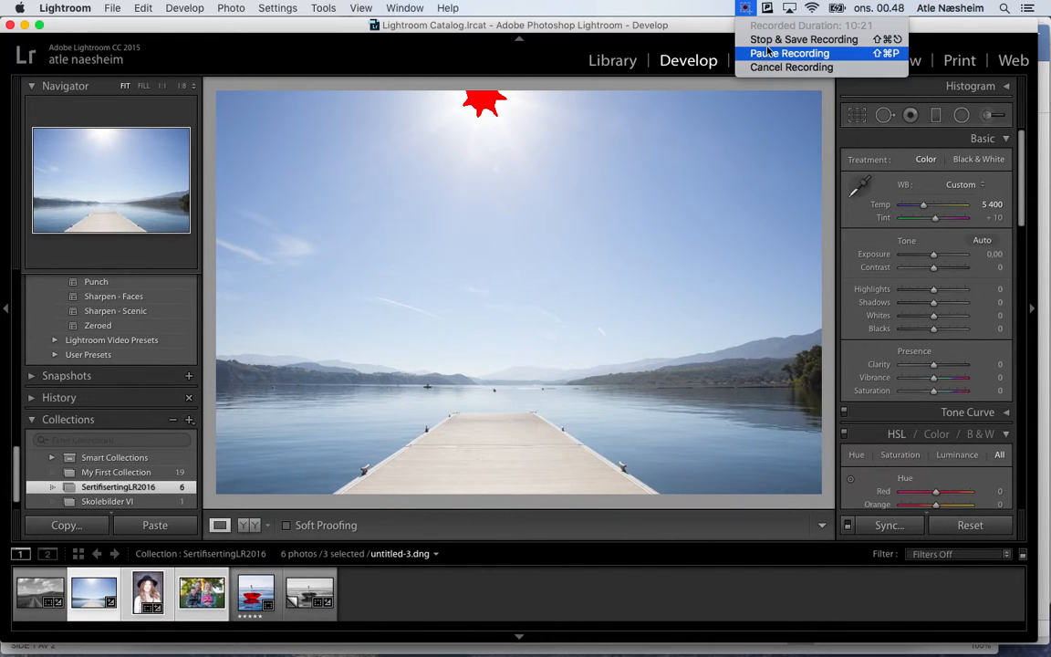